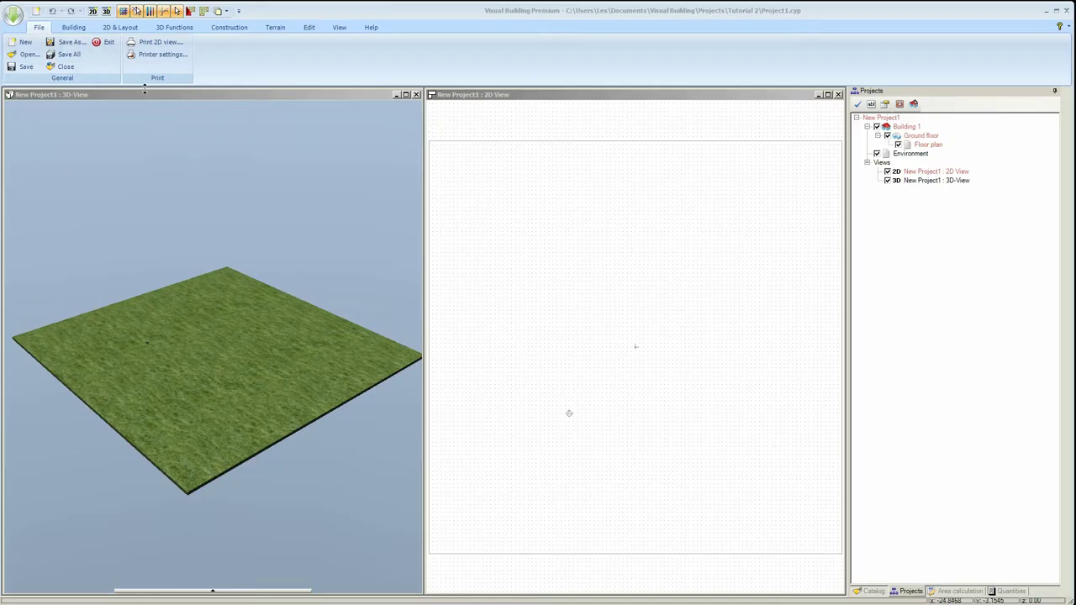
Examine the available wall types and the general and layer construction properties of the external wall.
click(73, 27)
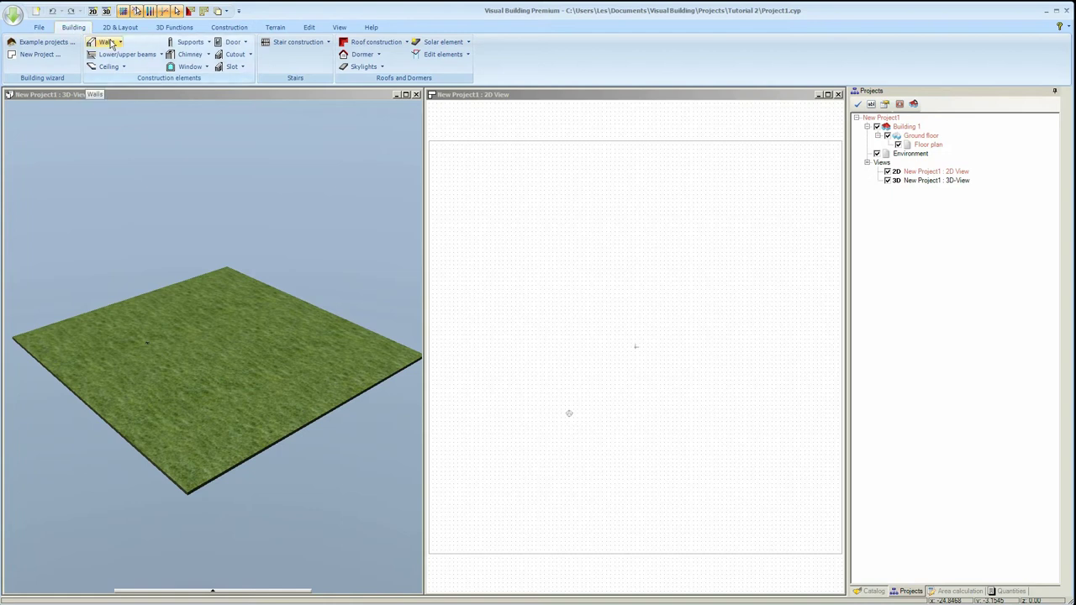
click(116, 42)
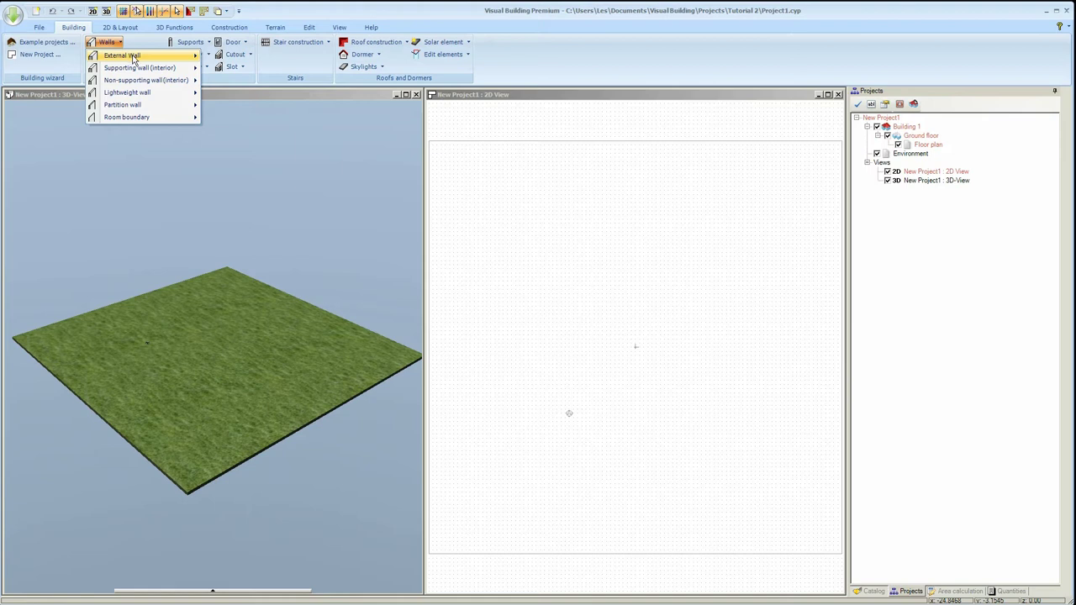
mouse_move(142, 62)
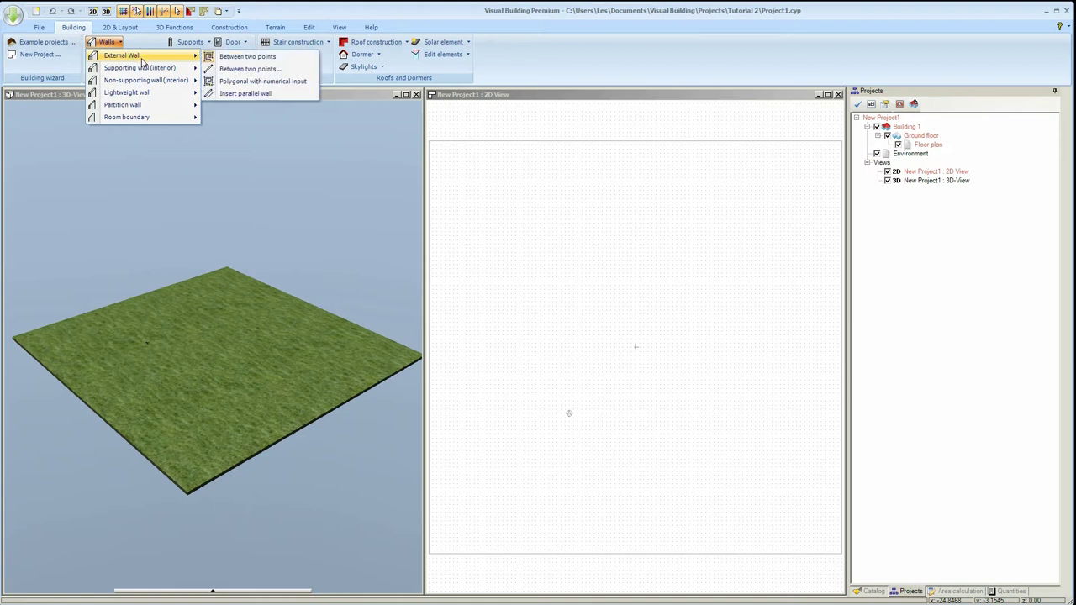
mouse_move(164, 81)
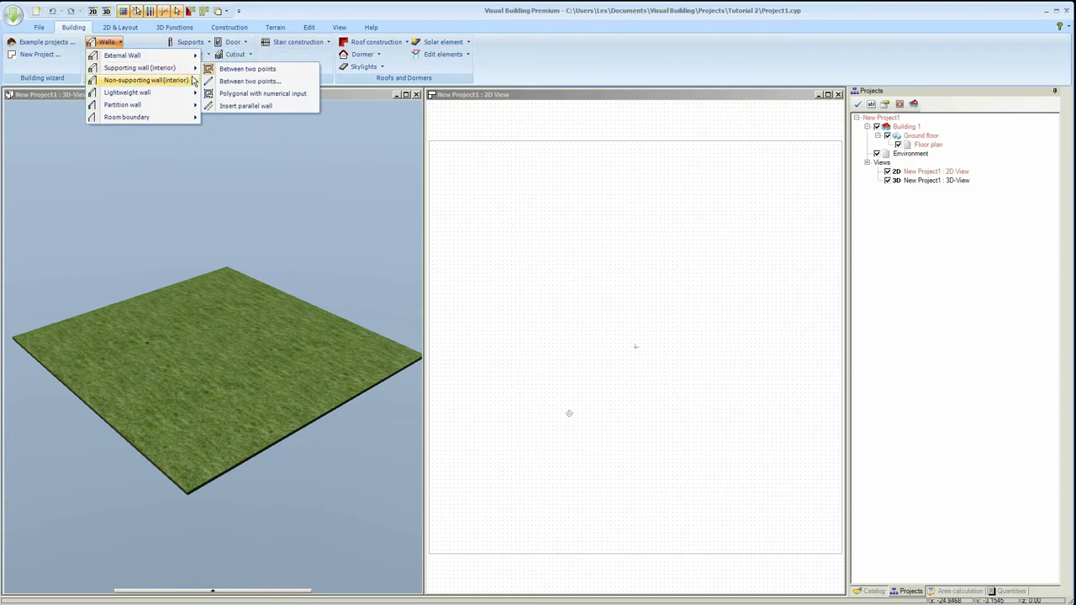
mouse_move(192, 123)
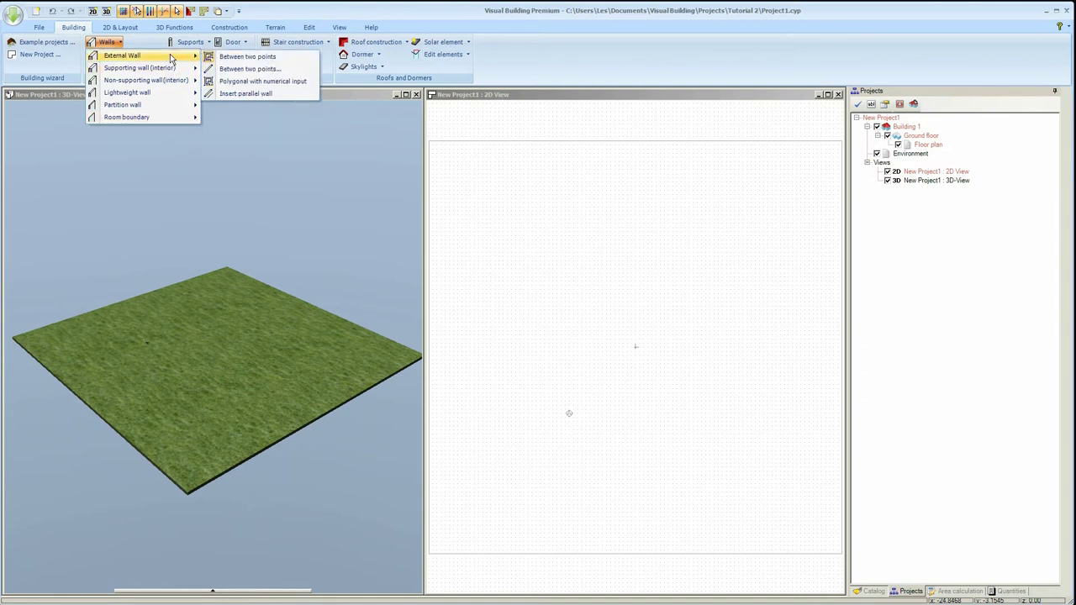
click(119, 43)
click(108, 43)
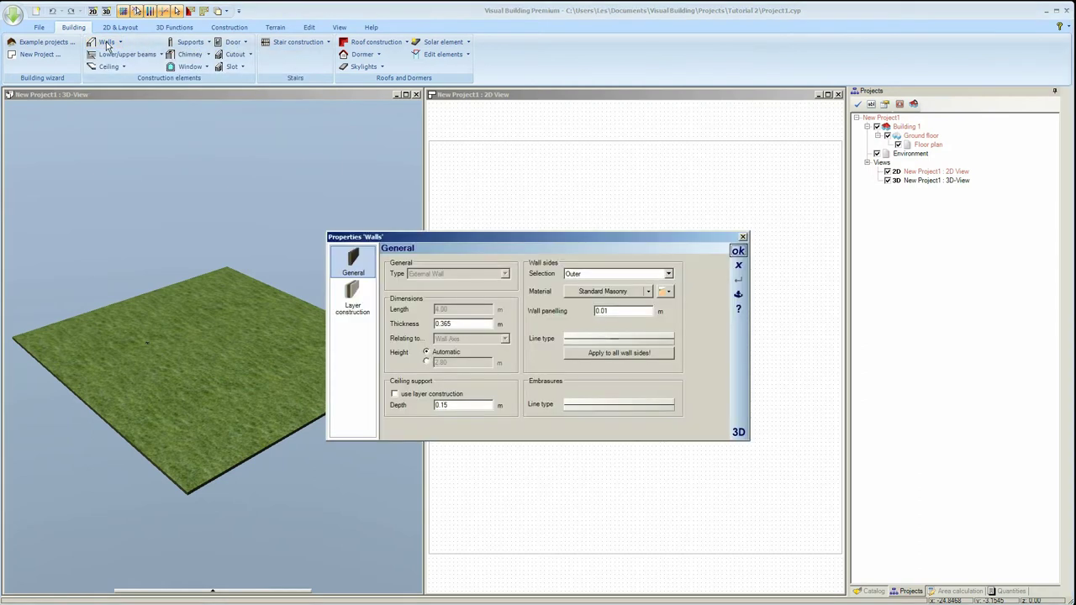
click(353, 301)
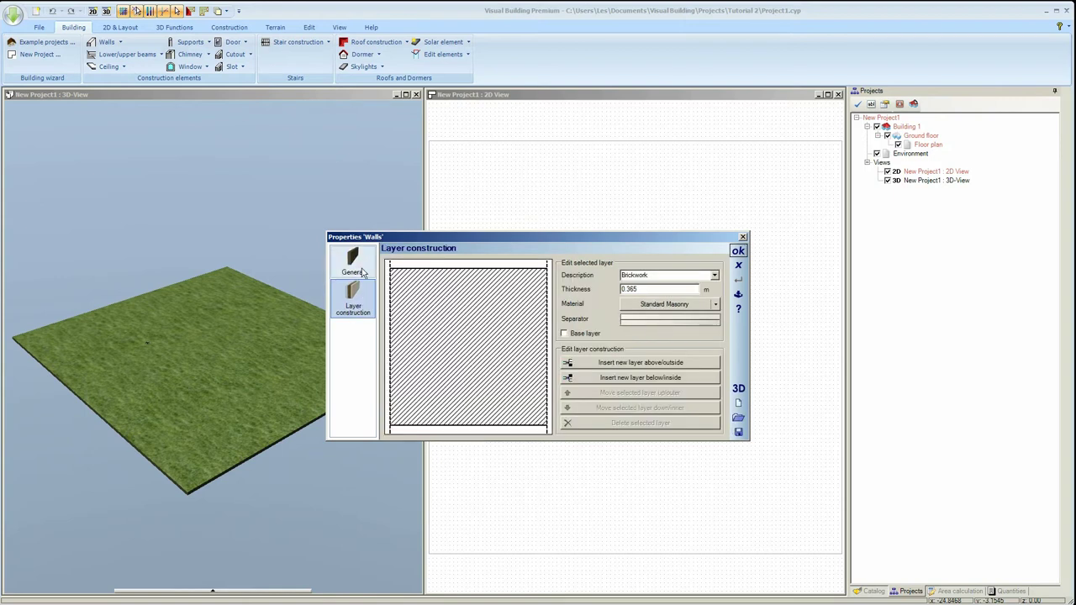
click(362, 269)
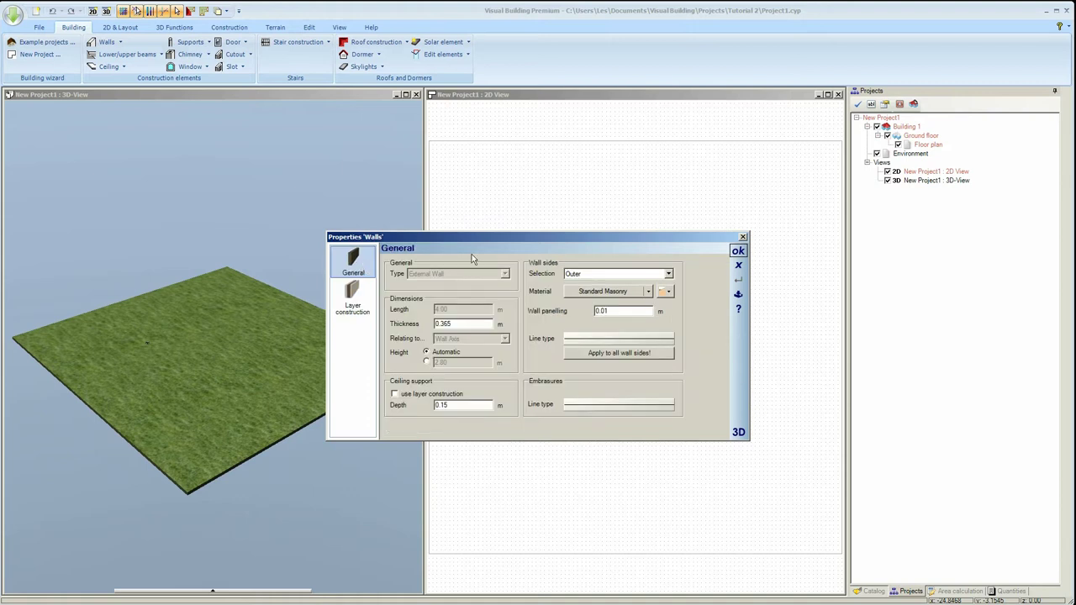
click(737, 250)
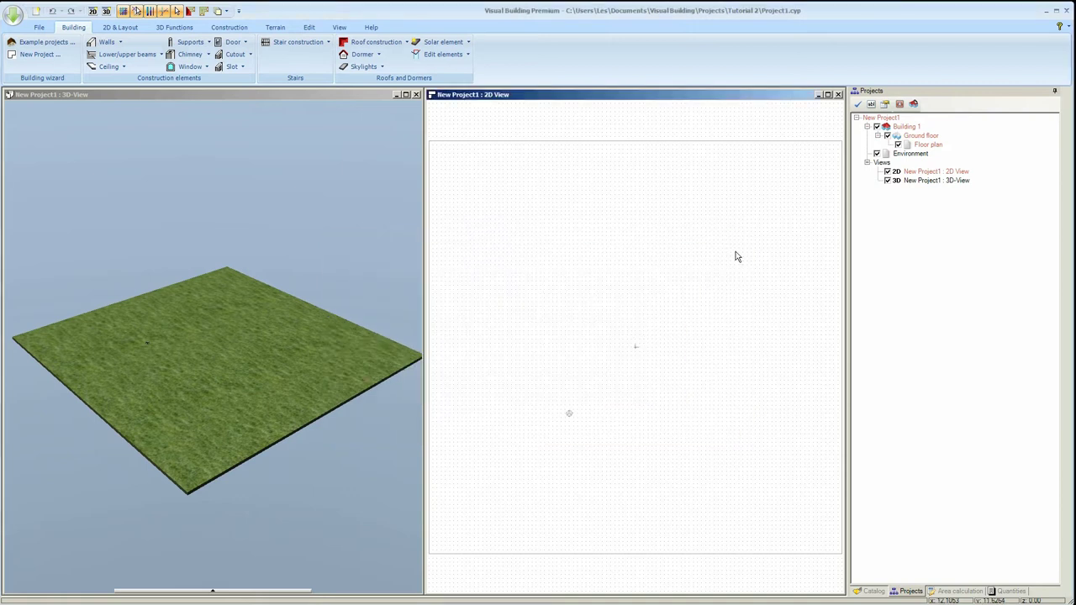
Draw a closed L-shaped outline of external walls, about 14 m by 11 m overall, with the lower-left corner cut out.
click(112, 43)
click(114, 44)
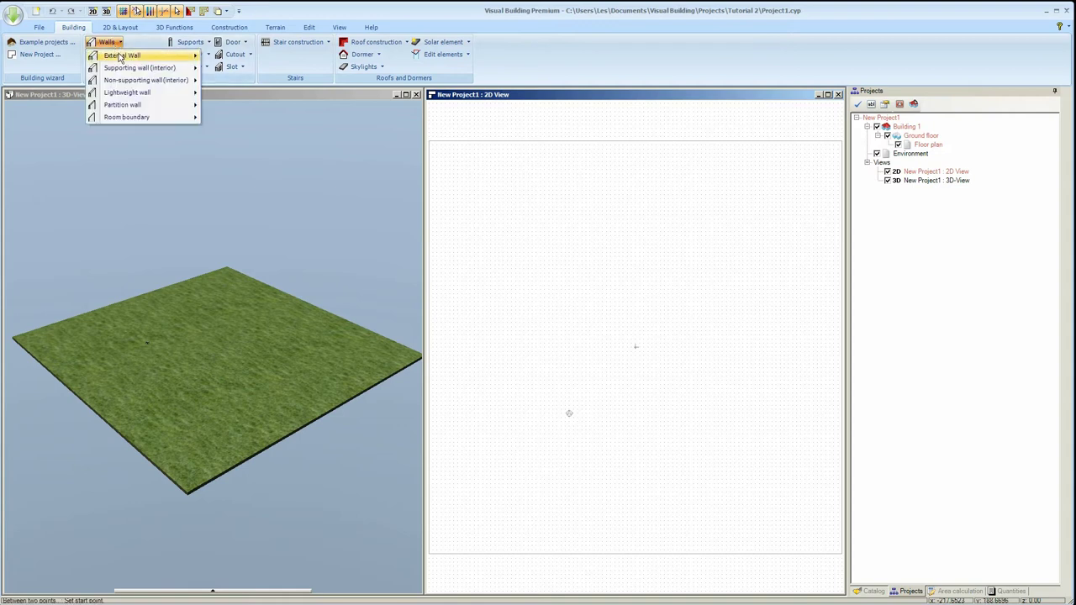
click(251, 59)
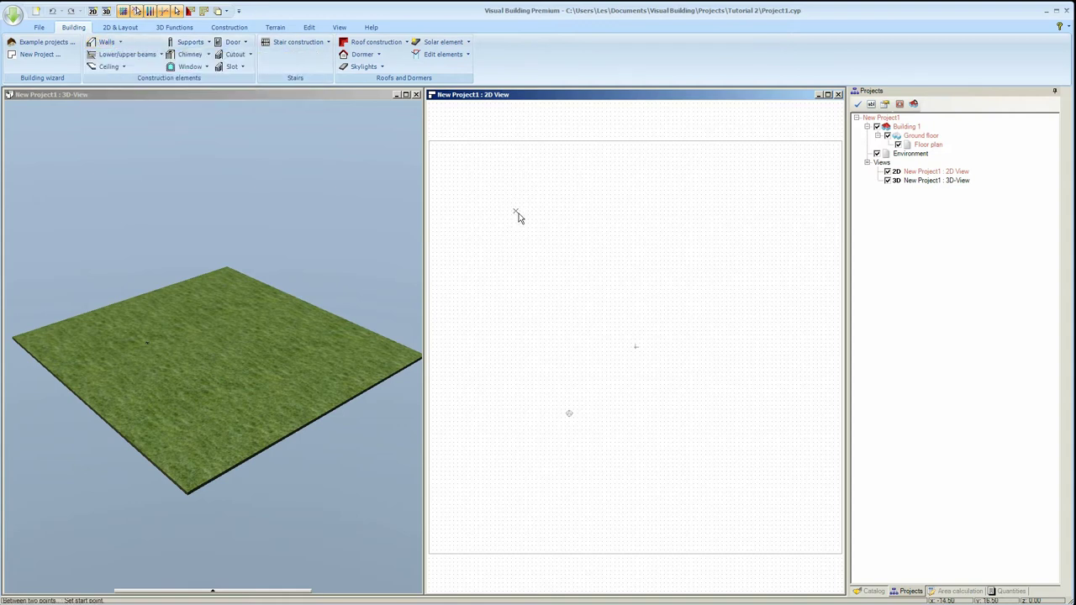
click(566, 310)
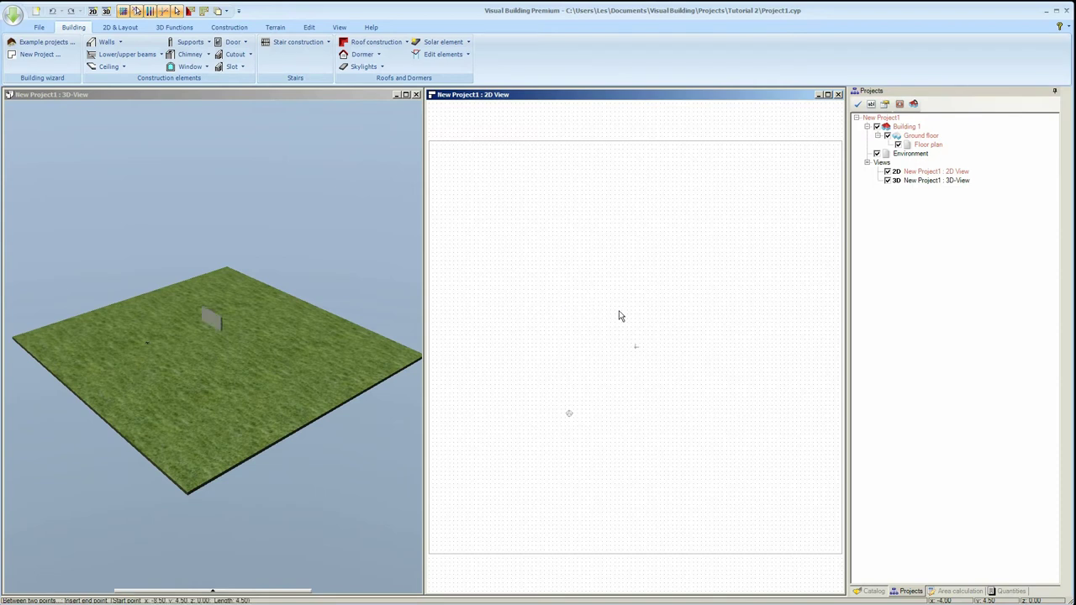
click(682, 312)
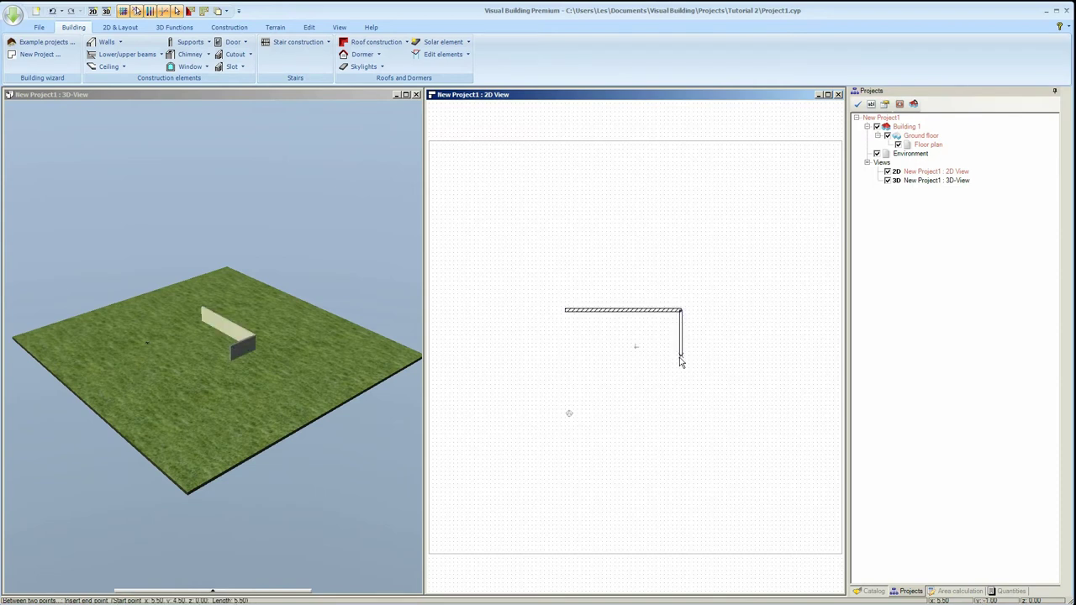
click(683, 401)
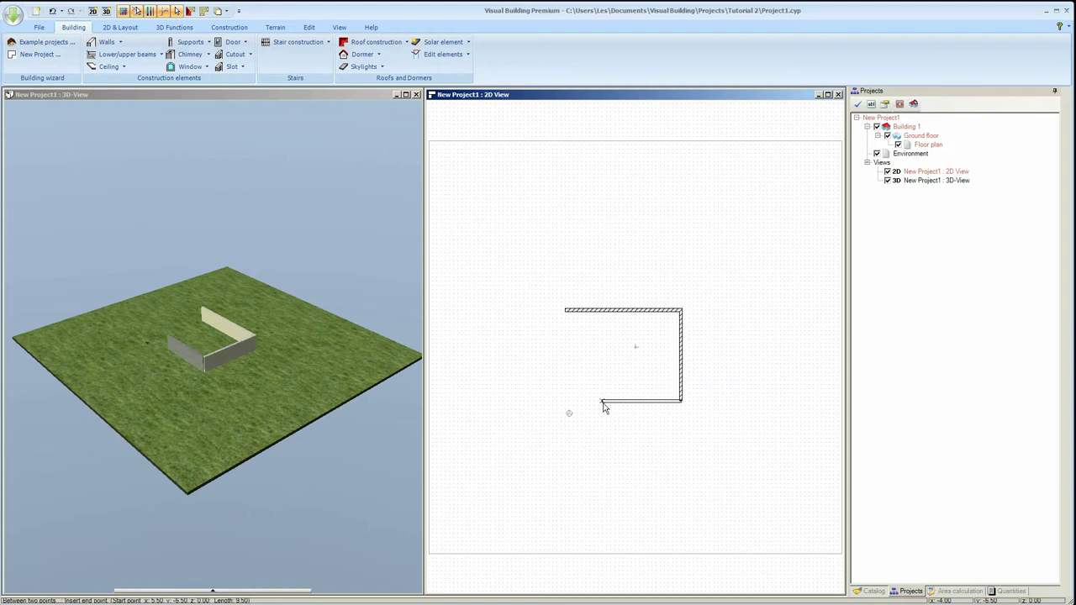
click(602, 403)
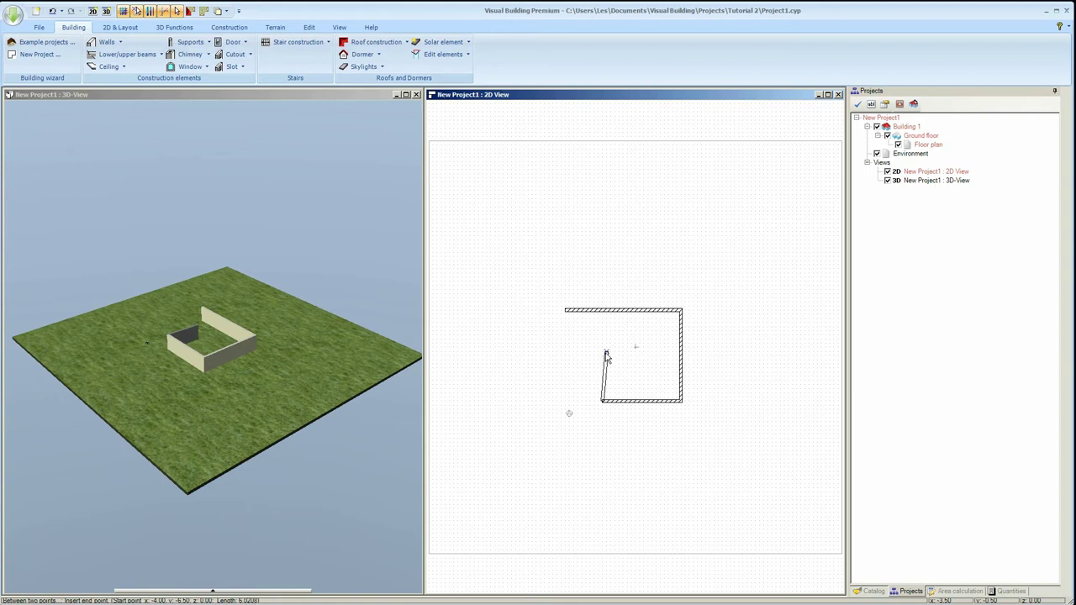
click(602, 348)
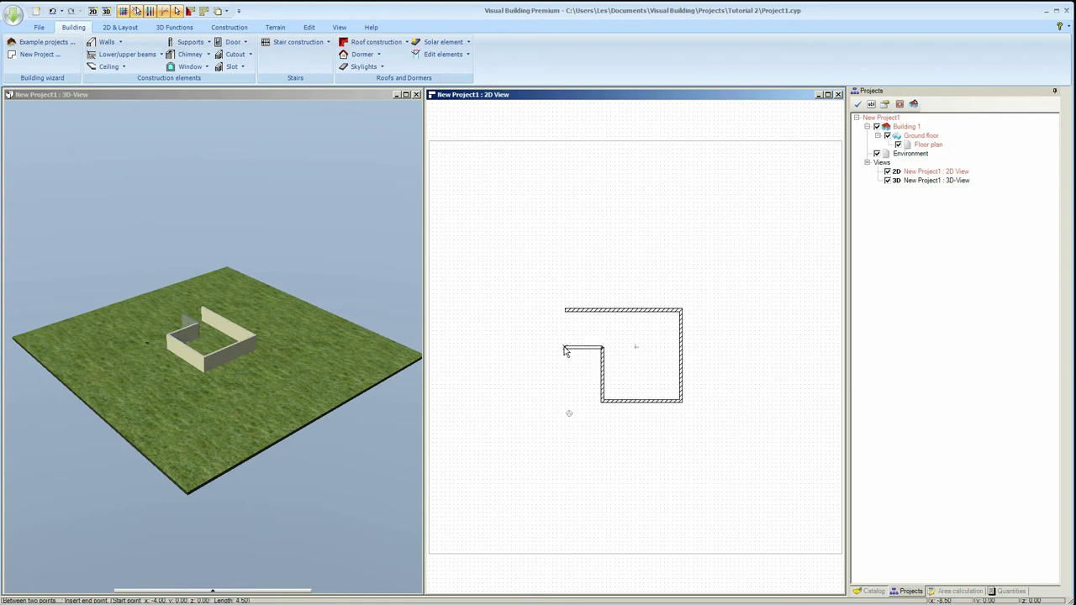
click(565, 347)
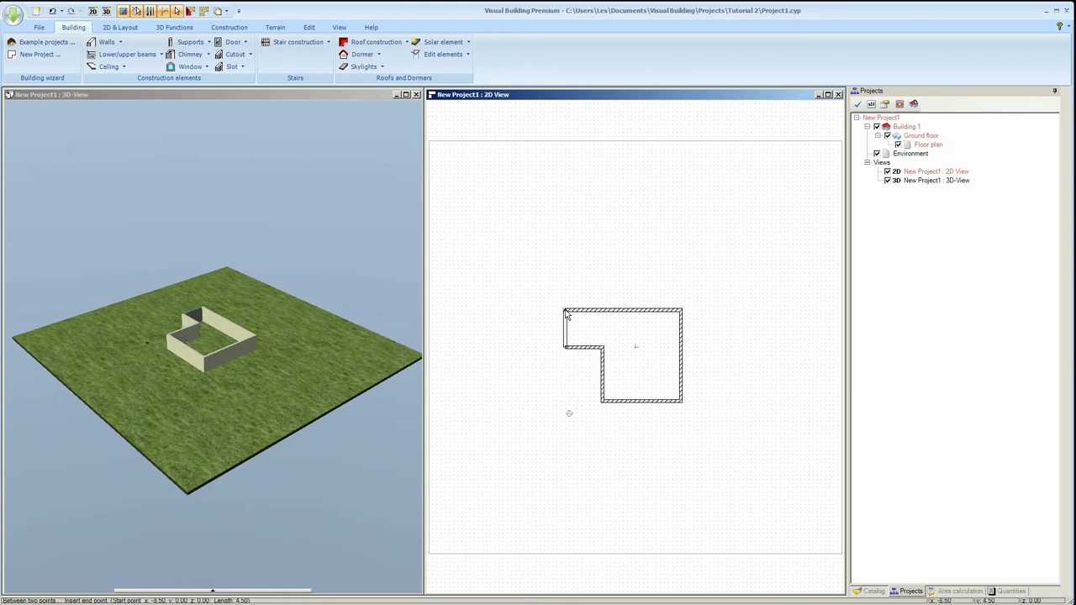
click(565, 311)
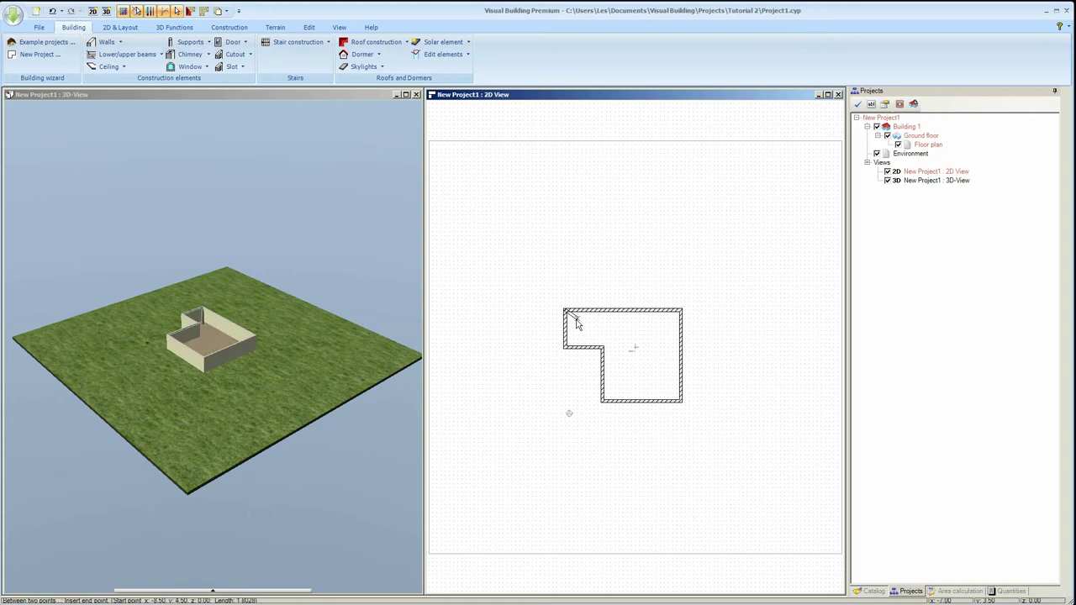
right_click(584, 329)
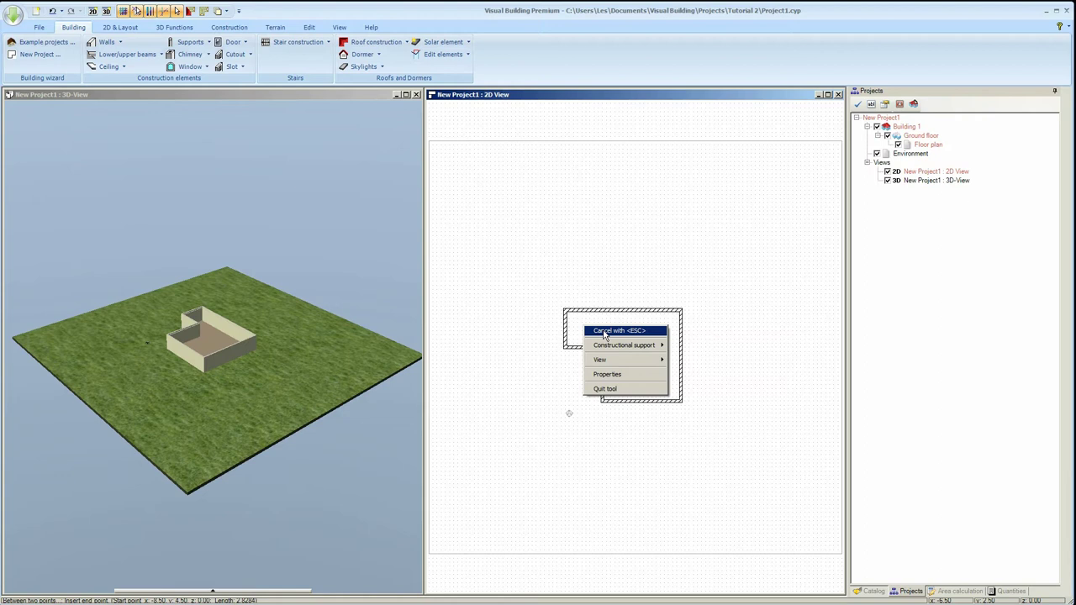
click(614, 332)
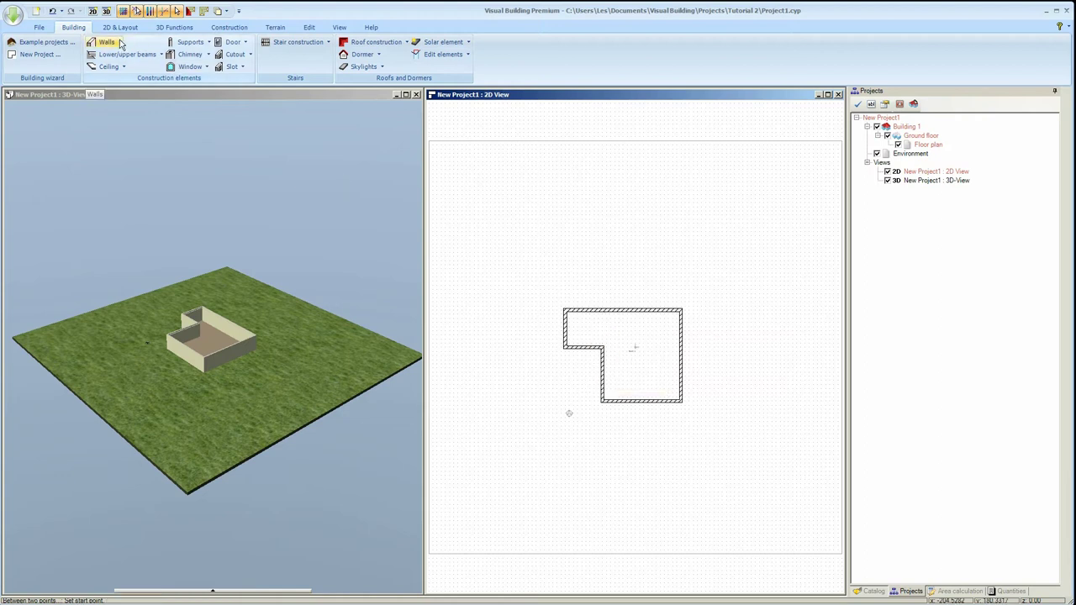
Draw stepped non-supporting interior walls about 5.5, 4, 3 and 2 m long from the upper wall to the inner left wall.
click(120, 43)
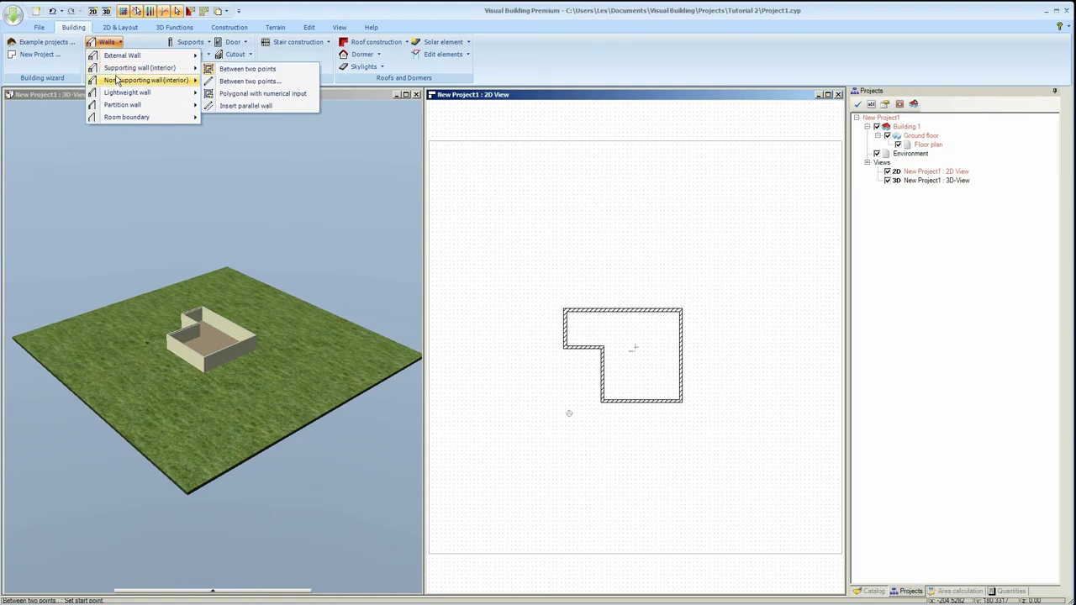
click(240, 82)
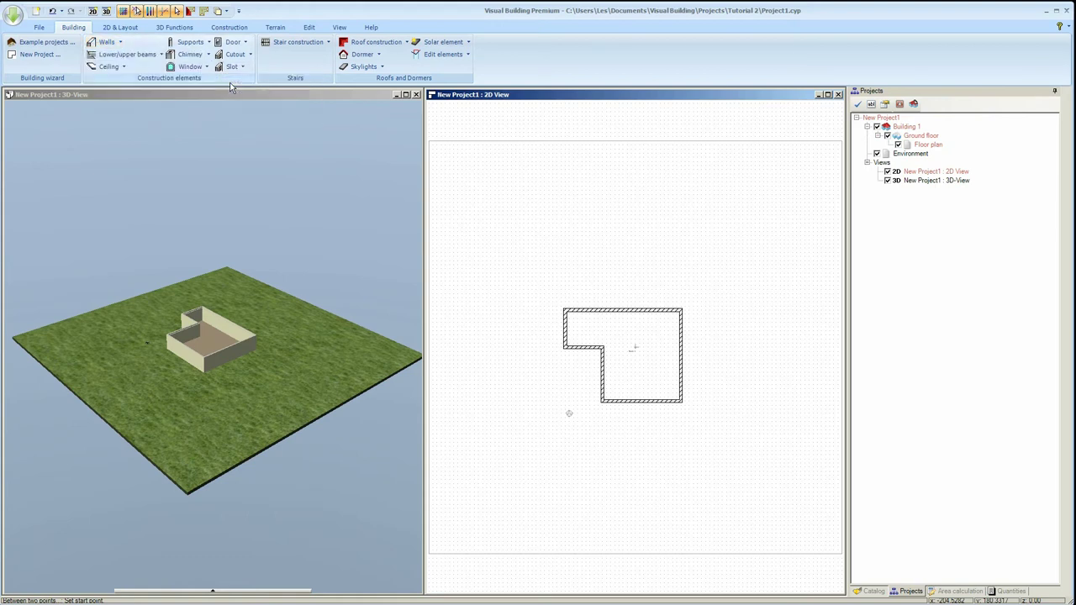
click(653, 311)
click(652, 356)
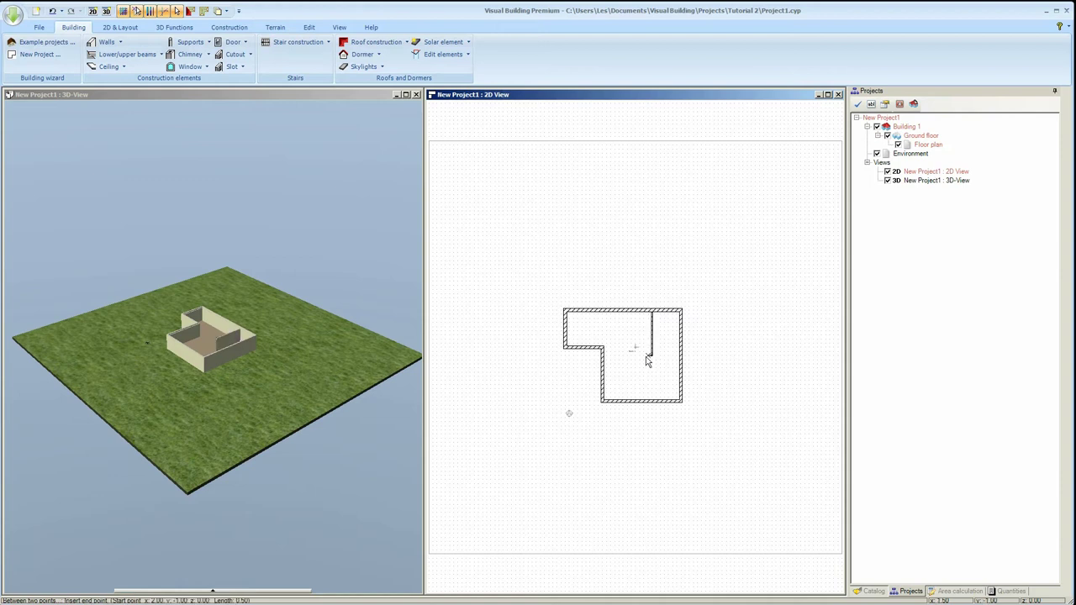
click(618, 356)
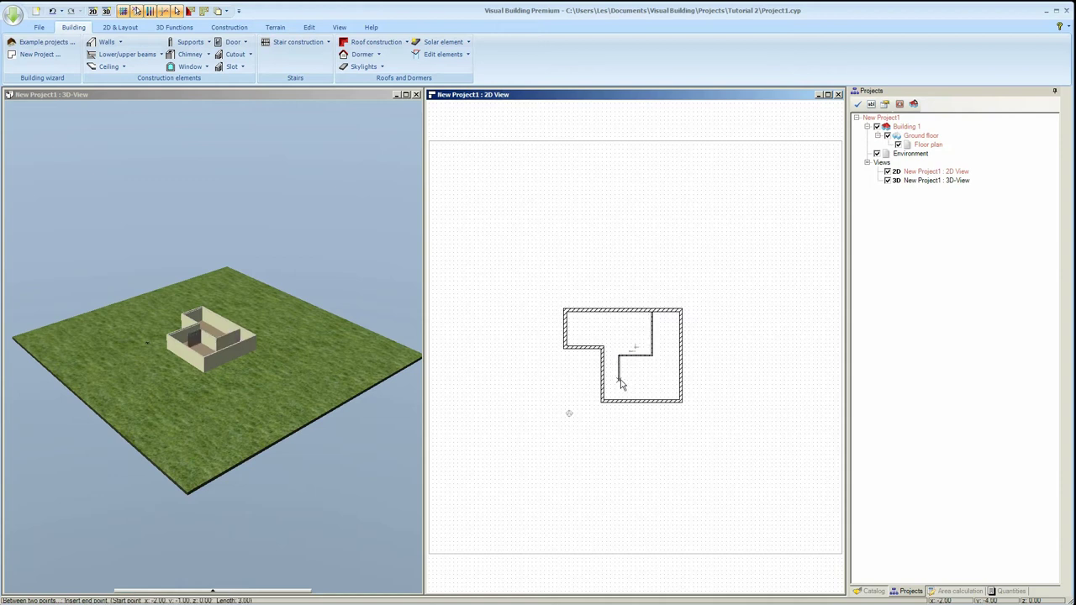
click(618, 380)
click(603, 380)
right_click(622, 395)
click(645, 398)
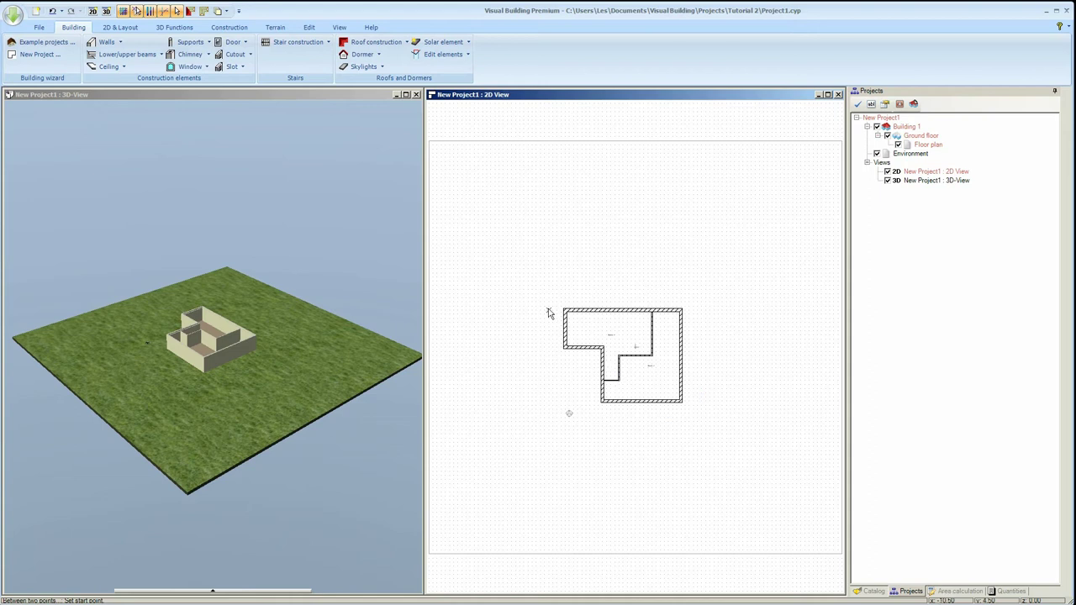
Undo all interior and external walls until the plan is empty.
click(52, 11)
click(52, 12)
click(52, 12)
click(52, 12)
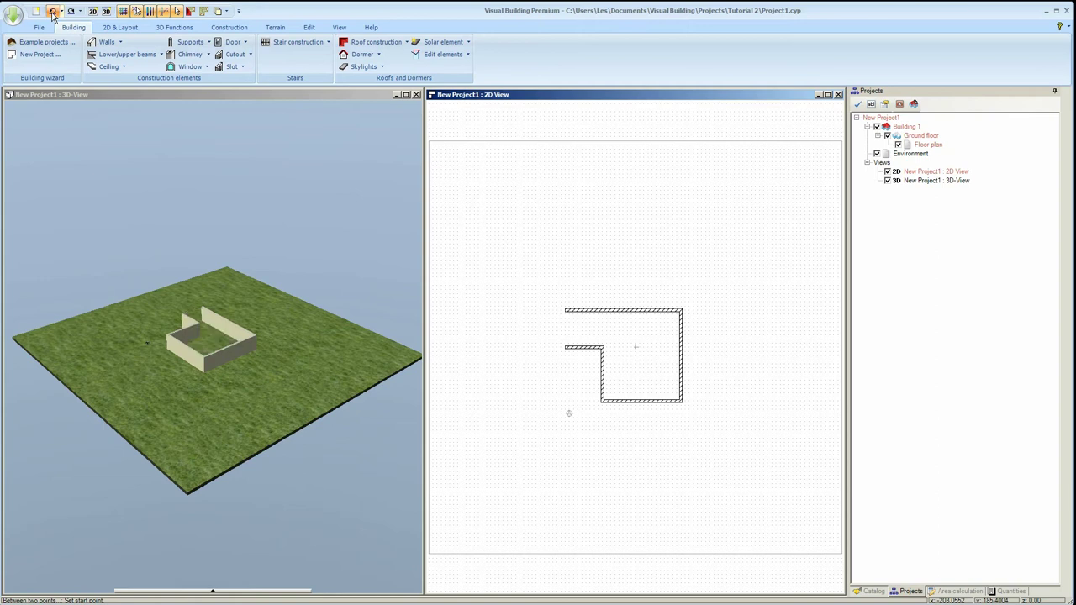
click(53, 12)
click(52, 11)
click(52, 12)
click(52, 11)
click(52, 12)
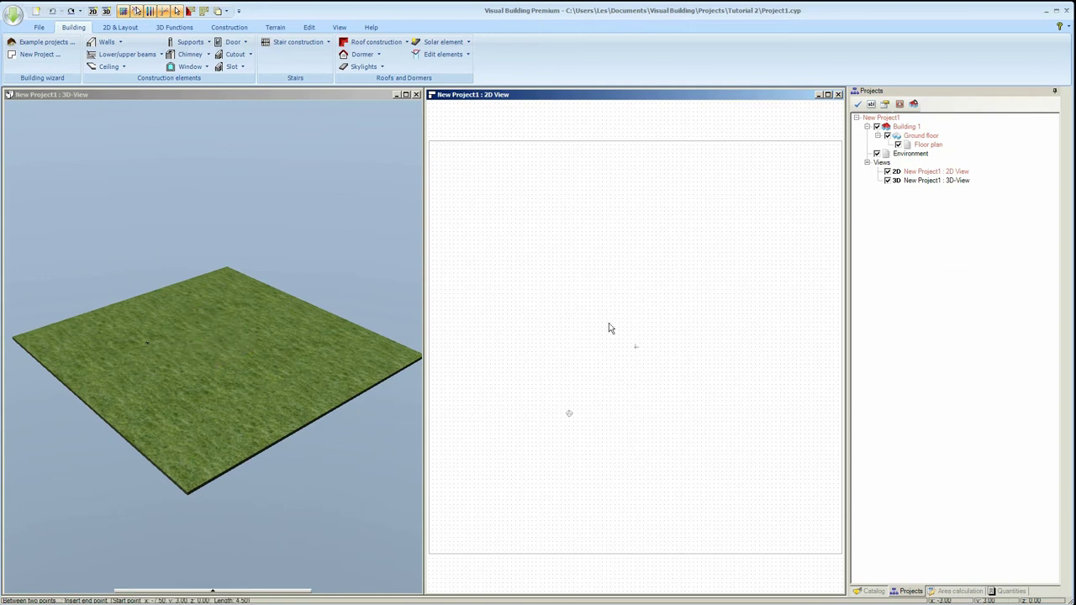
Insert a horizontal 2D guideline across the plan at y = 2.00.
click(118, 27)
click(48, 56)
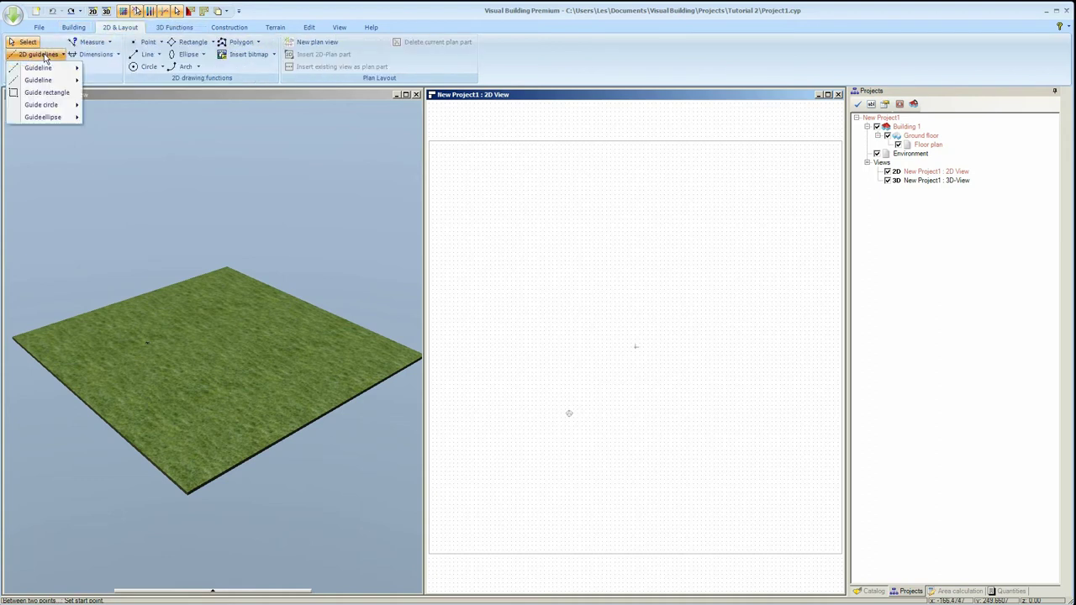
mouse_move(49, 80)
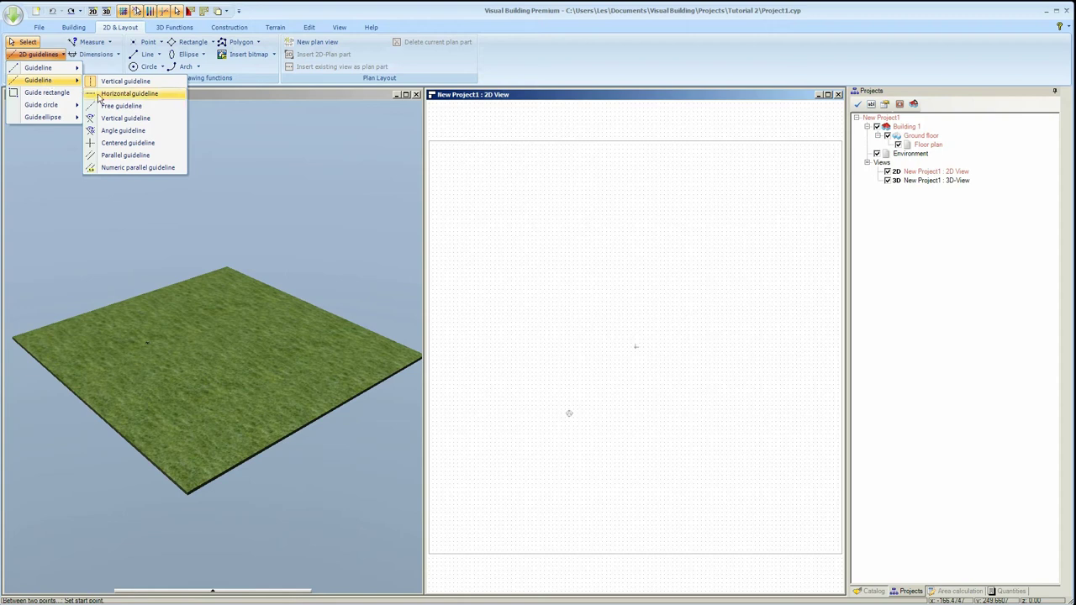
click(109, 95)
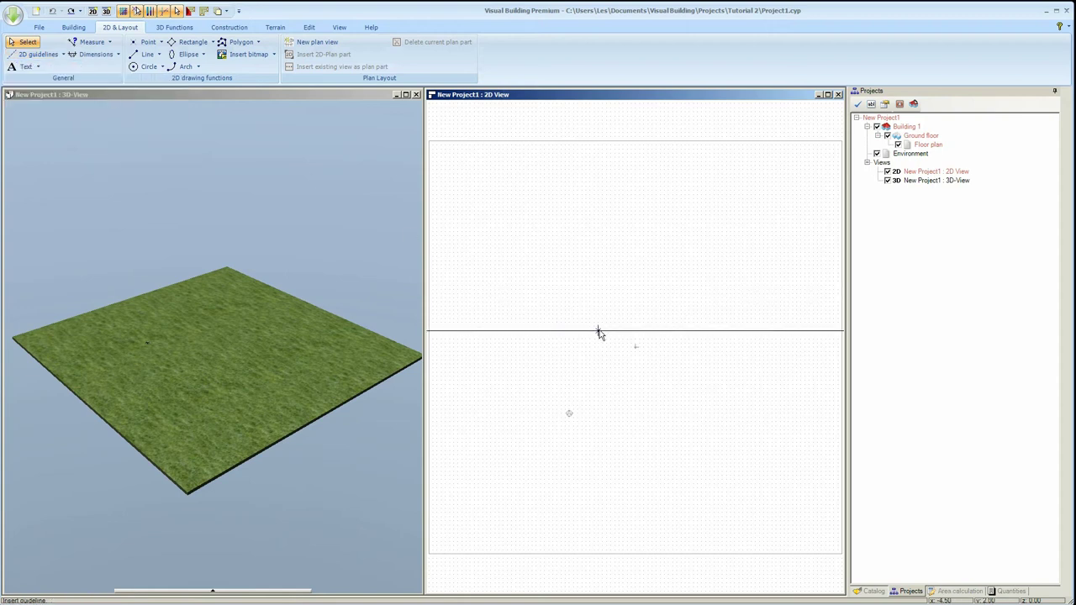
key(Escape)
click(625, 331)
Draw an external wall 8.5 m long along the guideline from x = -4.00, with the wall body above the line.
click(339, 27)
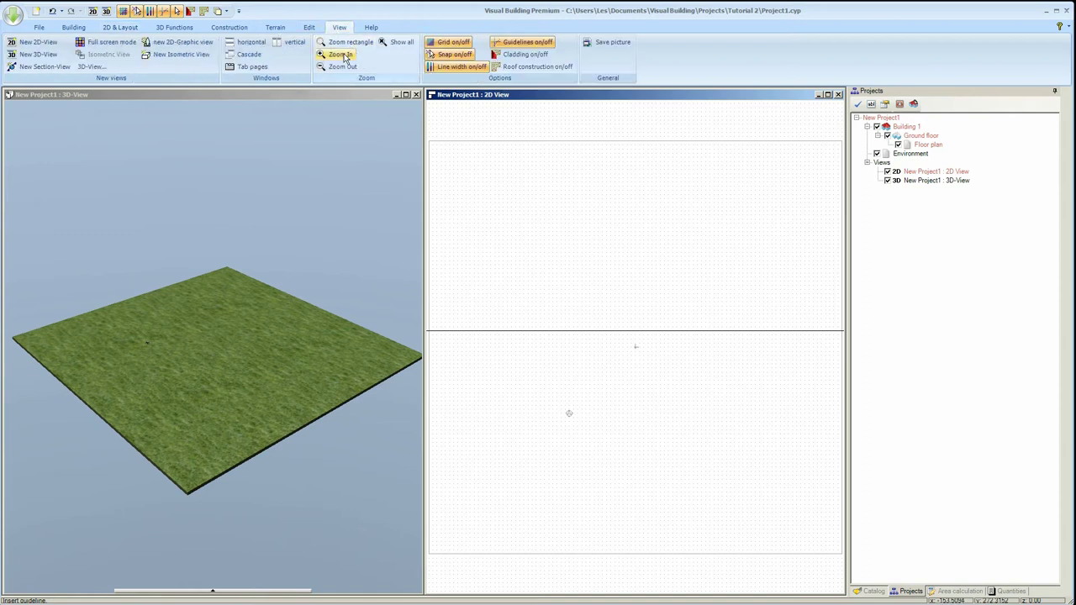
click(343, 57)
click(343, 56)
click(344, 57)
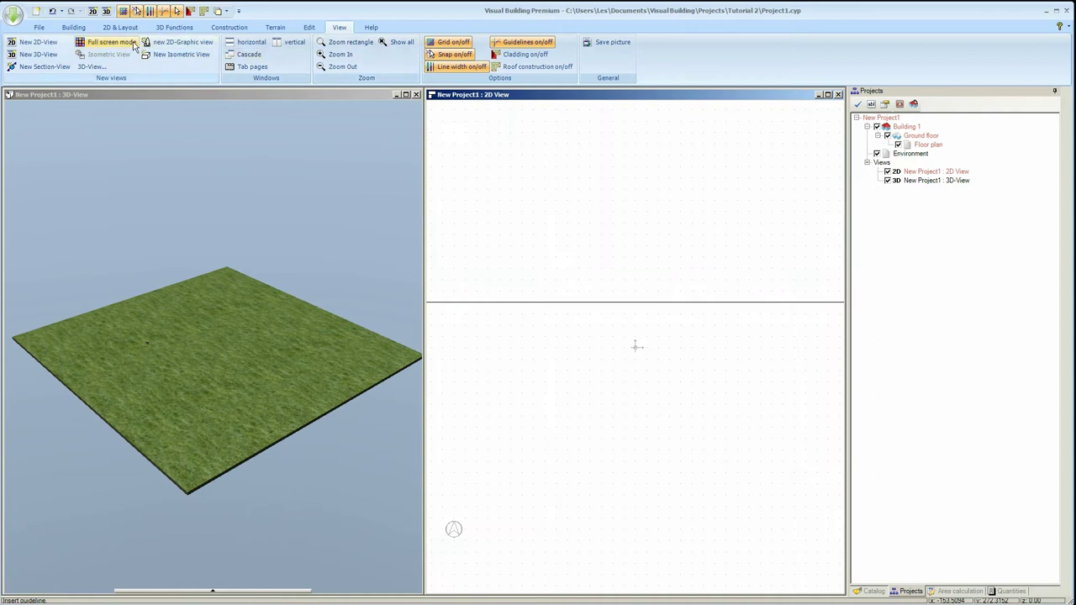
click(85, 31)
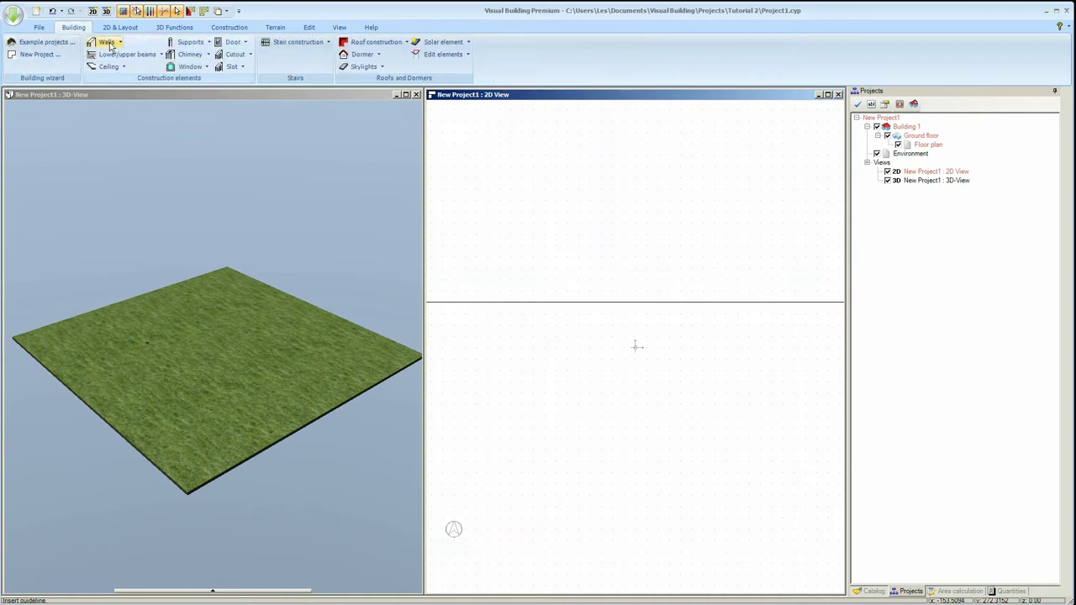
click(106, 41)
mouse_move(168, 56)
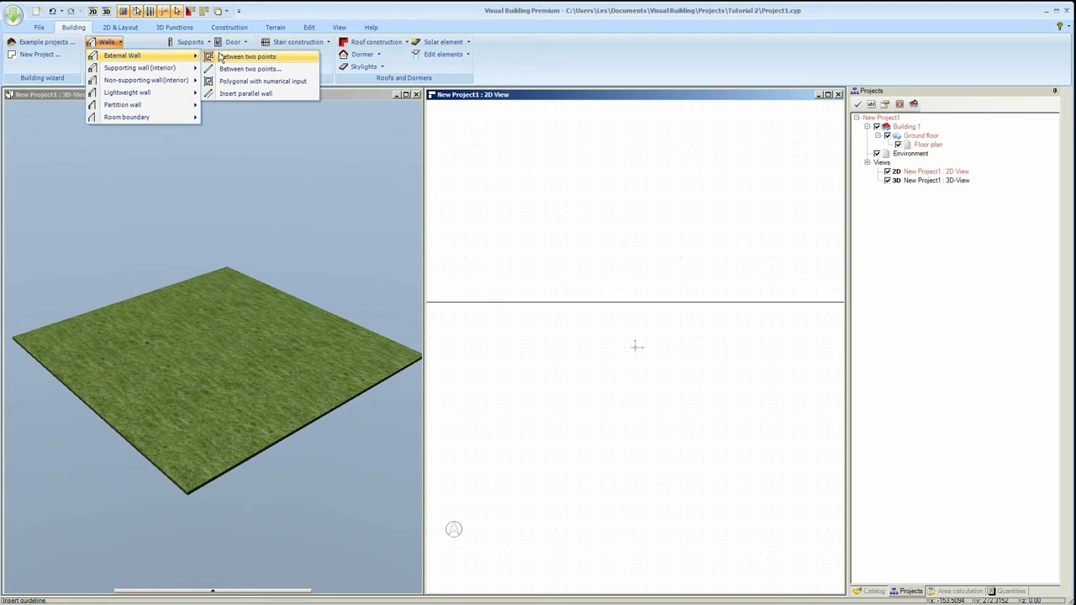
click(220, 57)
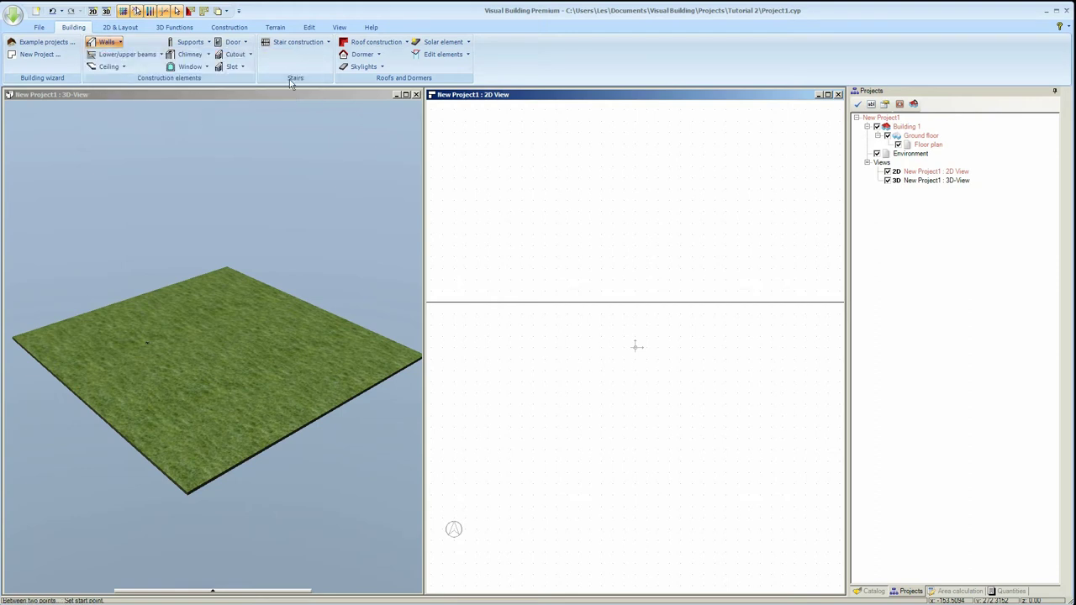
click(545, 302)
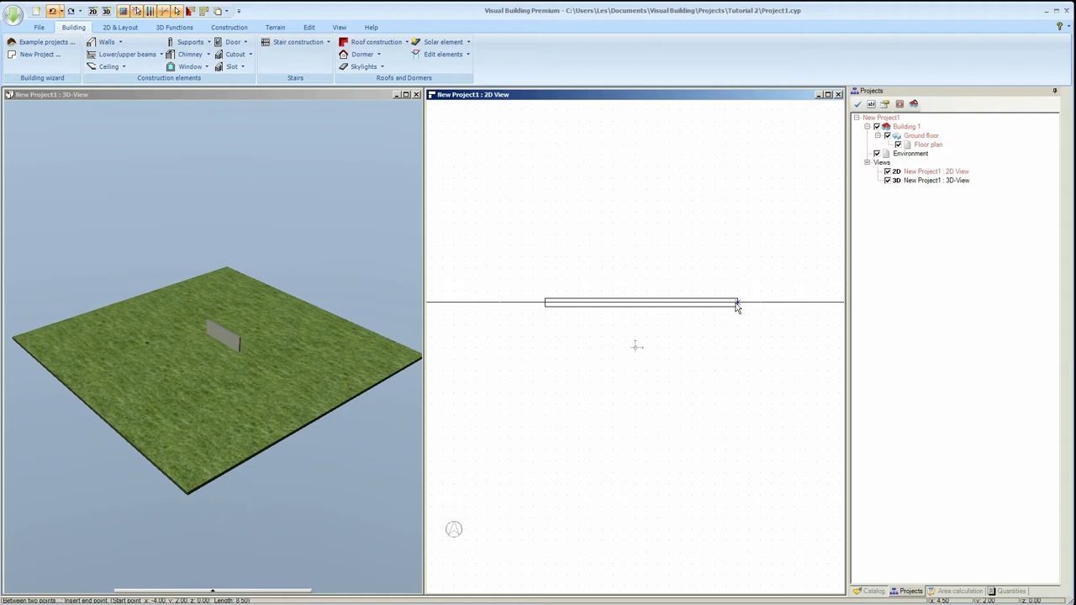
key(Tab)
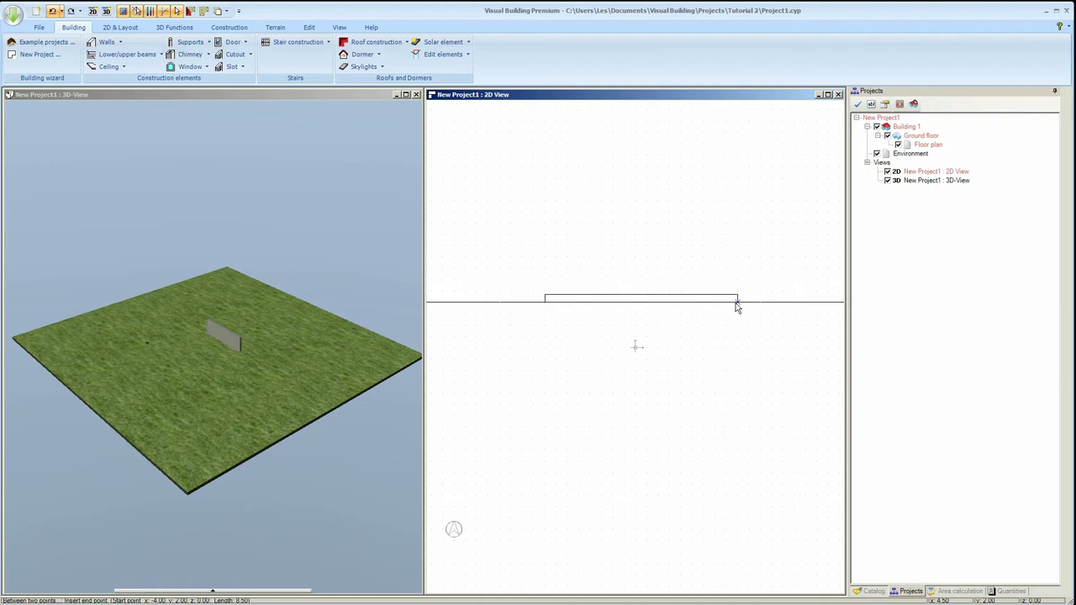
key(Tab)
key(Tab)
key(Tab)
click(737, 302)
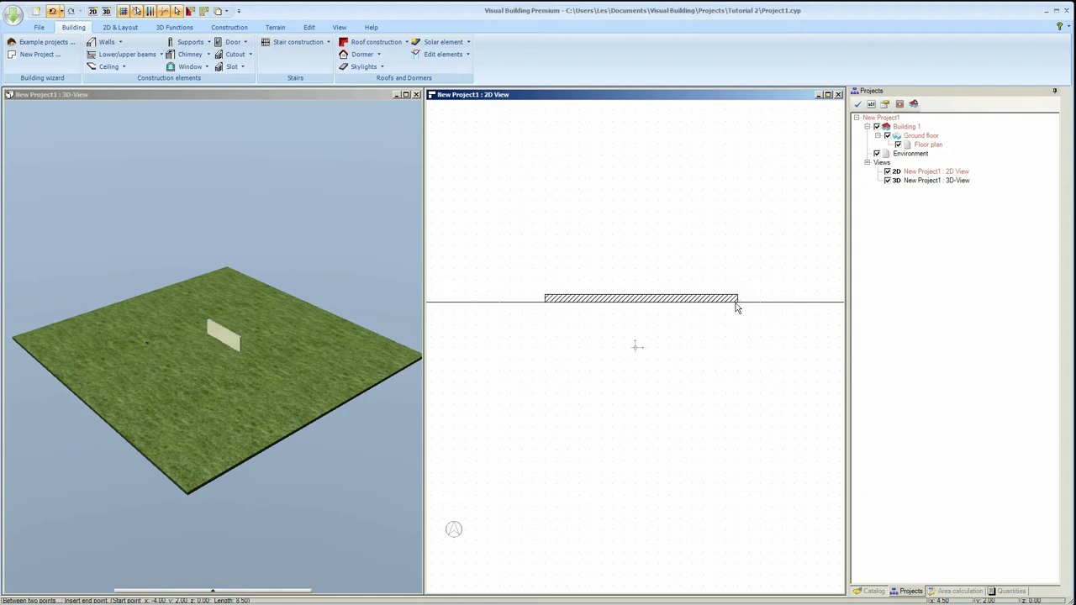
Continue the external walls 4.5 m down, 8.5 m left and back up to close the rectangular room.
click(740, 408)
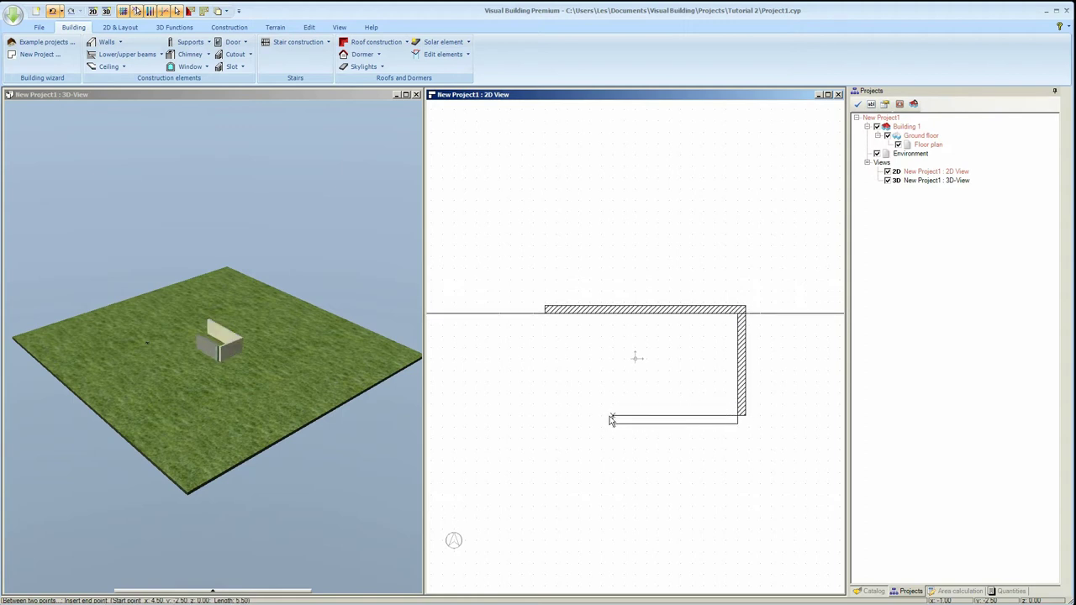
click(544, 418)
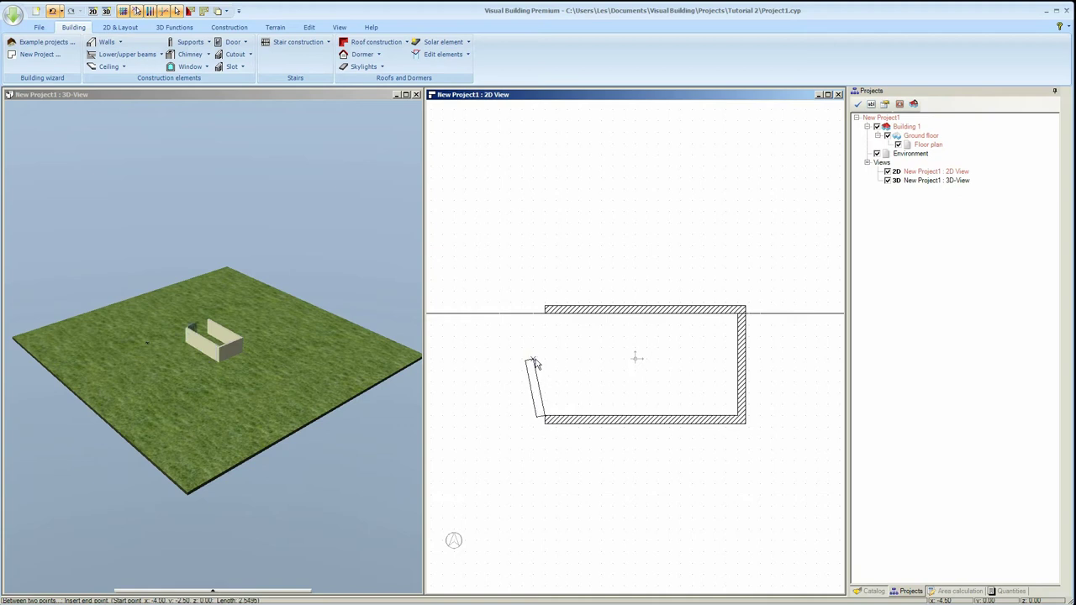
click(544, 315)
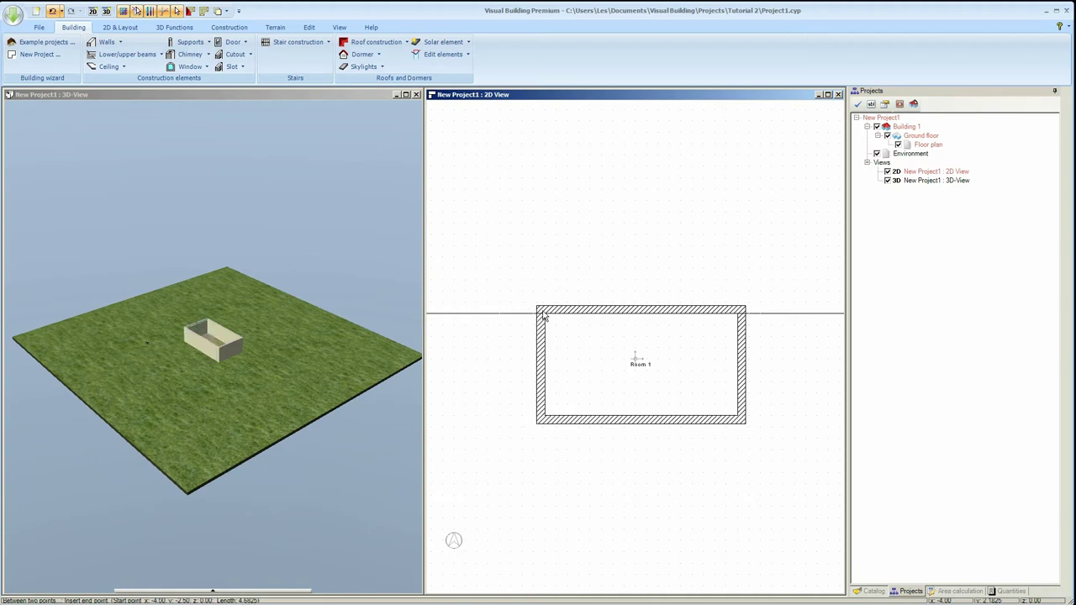
key(Escape)
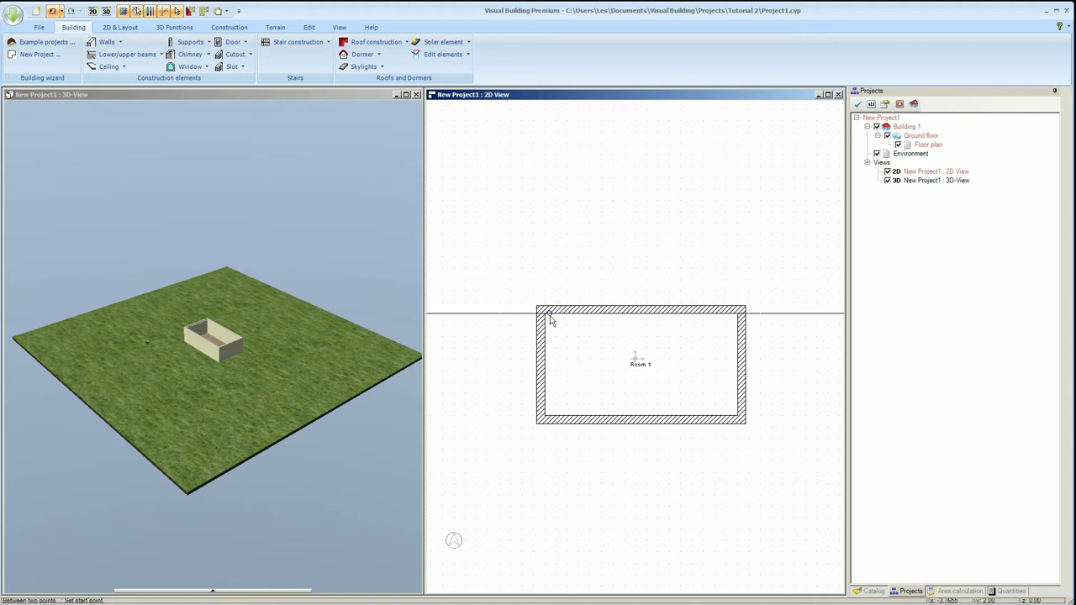
Undo all four external walls of the rectangular room.
key(ctrl+z)
key(ctrl+z)
key(ctrl+z)
key(ctrl+z)
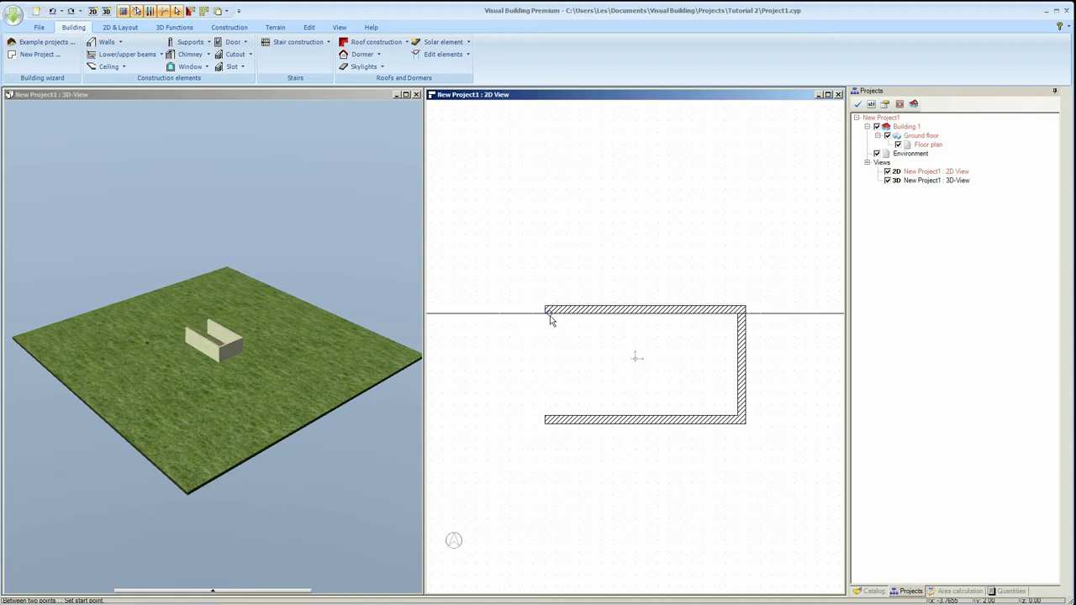
Draw a single external wall about 6.5 m long from x = -4.00, y = 4.00 above the guideline, and undo it.
click(115, 43)
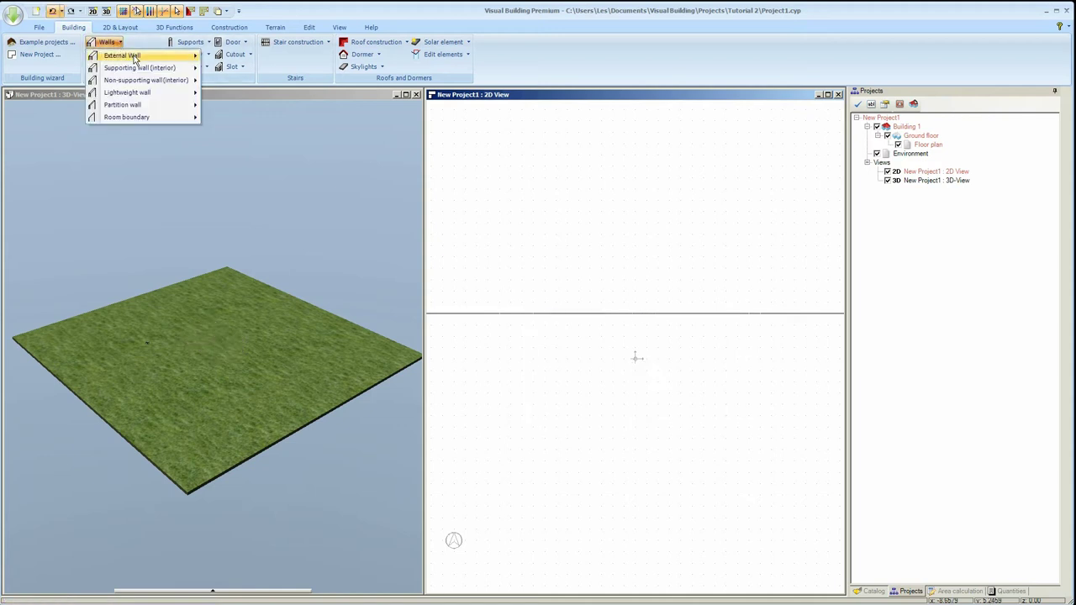
mouse_move(137, 59)
click(246, 70)
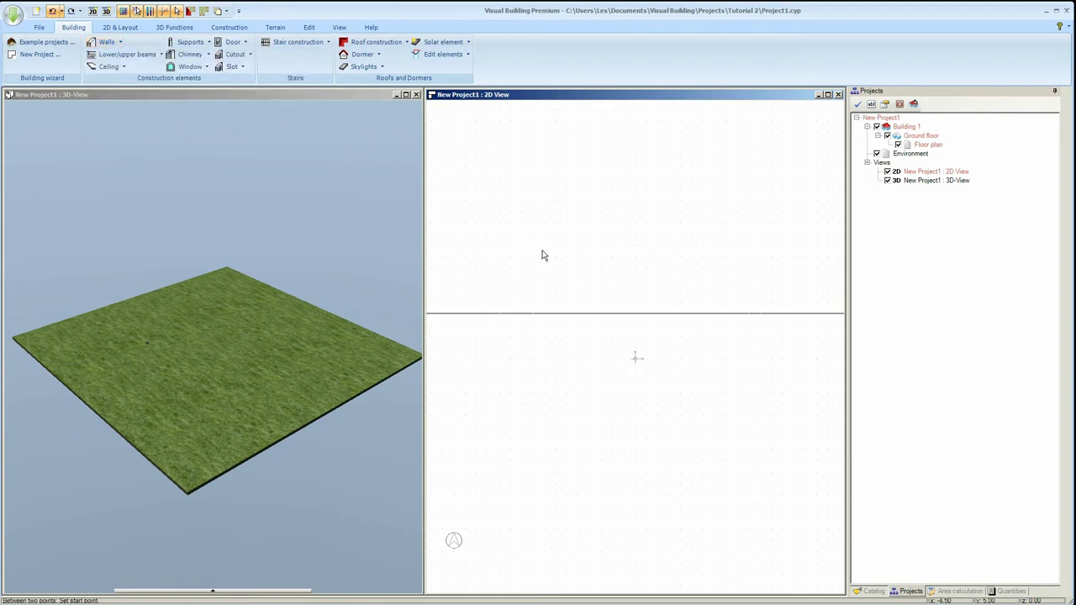
click(545, 269)
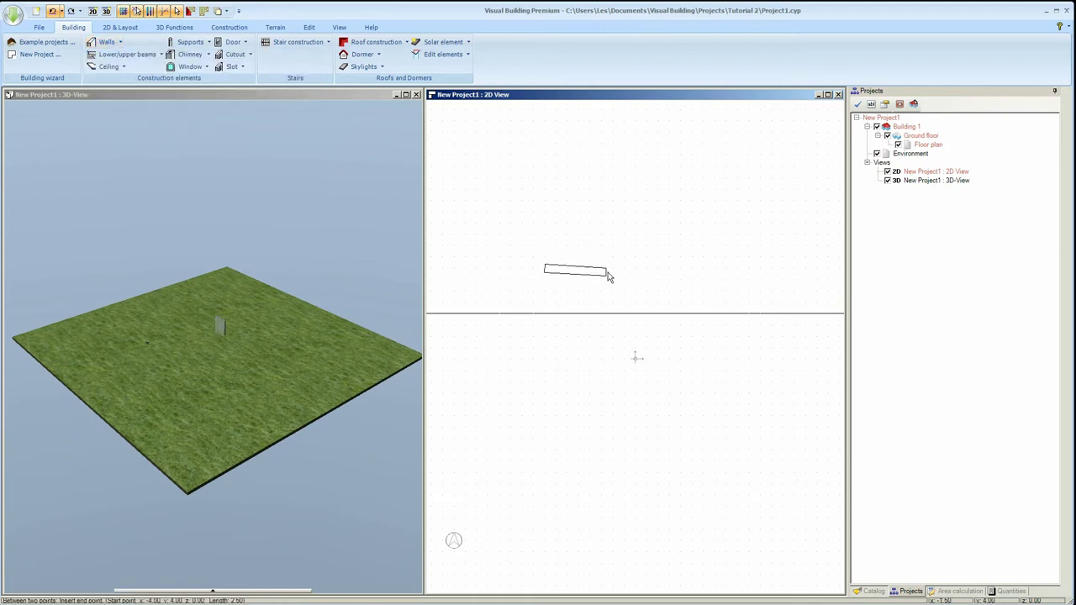
click(694, 269)
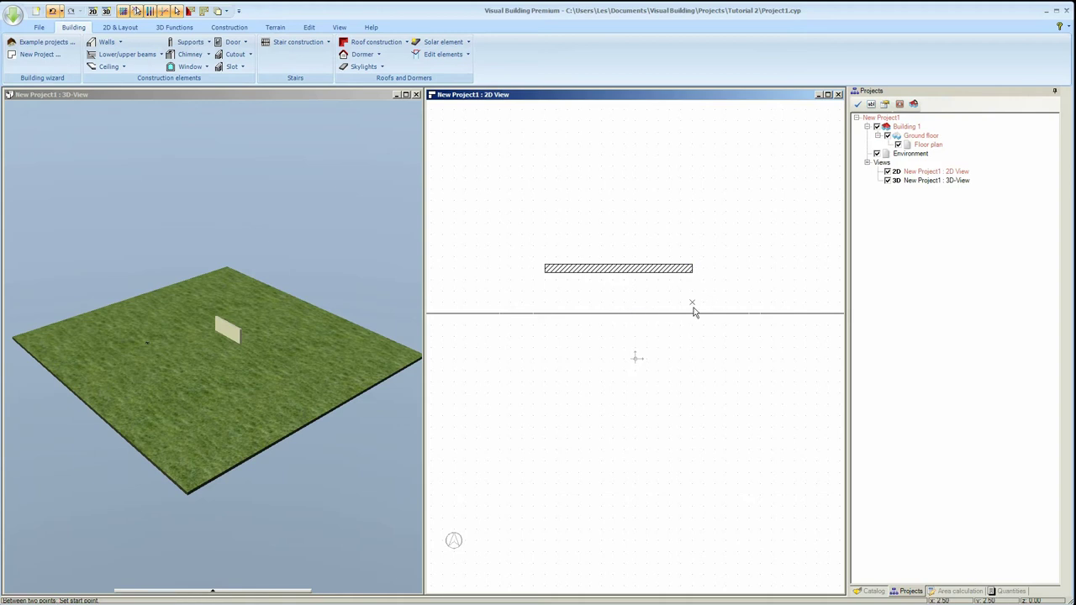
key(ctrl+z)
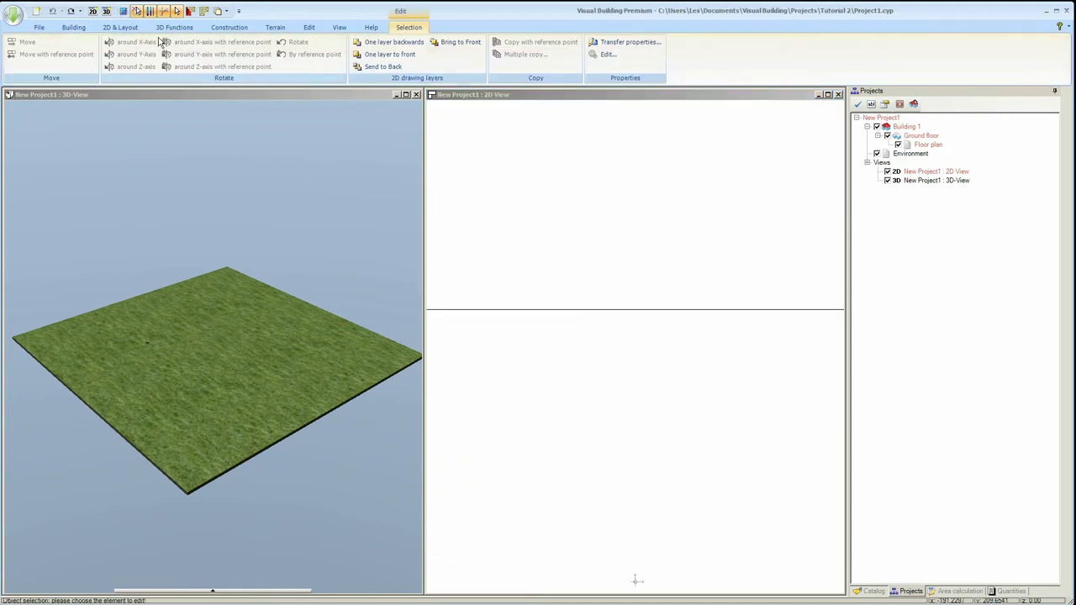
Set the external wall defaults to 0.30 m thickness and 2.0 m height, and draw a 7.5 m horizontal wall with a 4 m wall down from its right end.
click(78, 30)
click(101, 43)
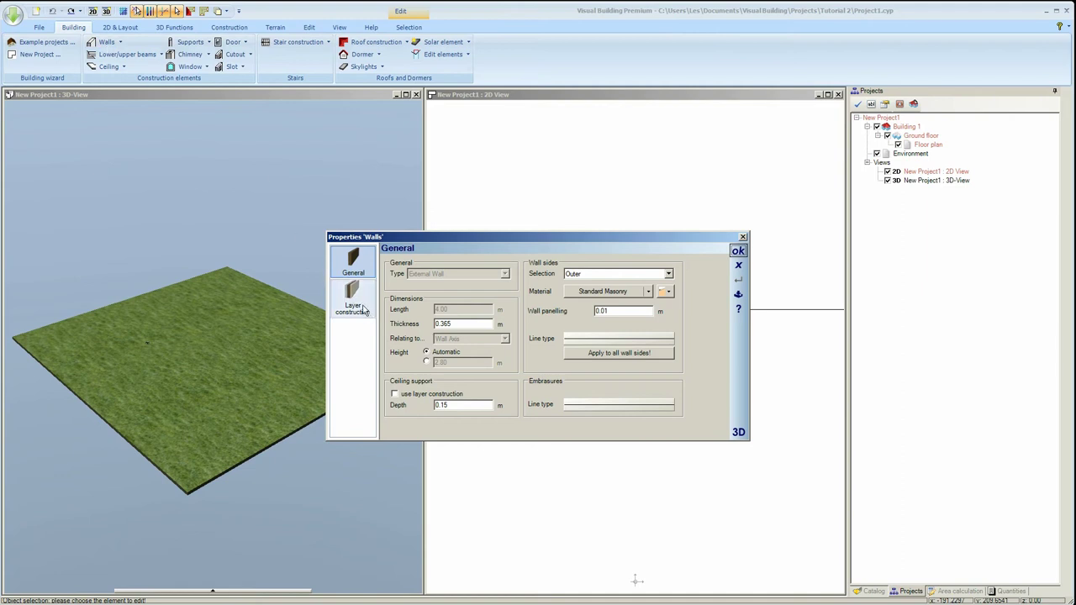
click(457, 323)
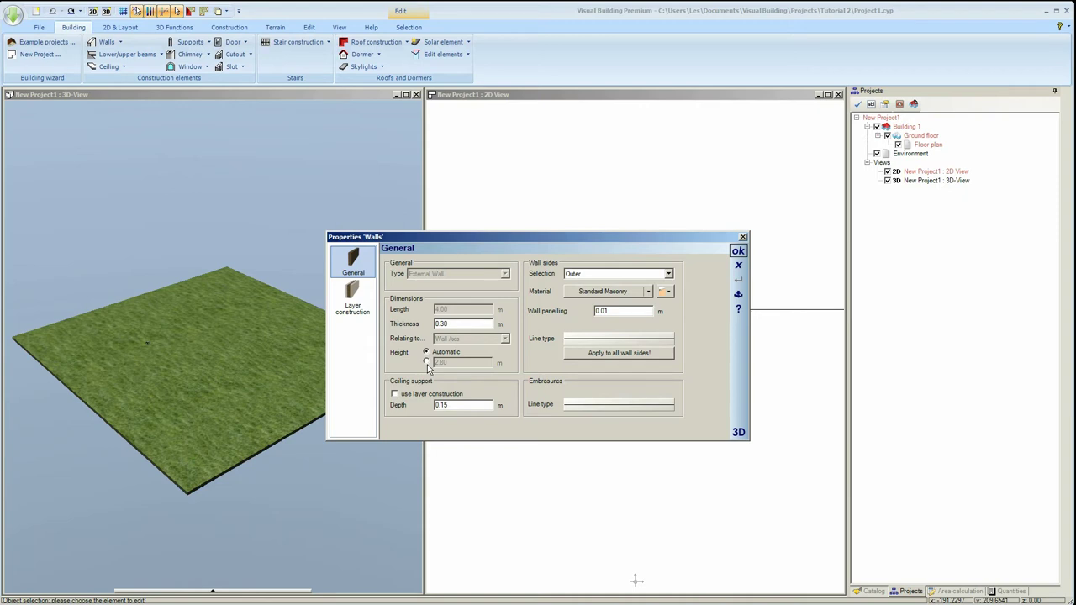
click(426, 362)
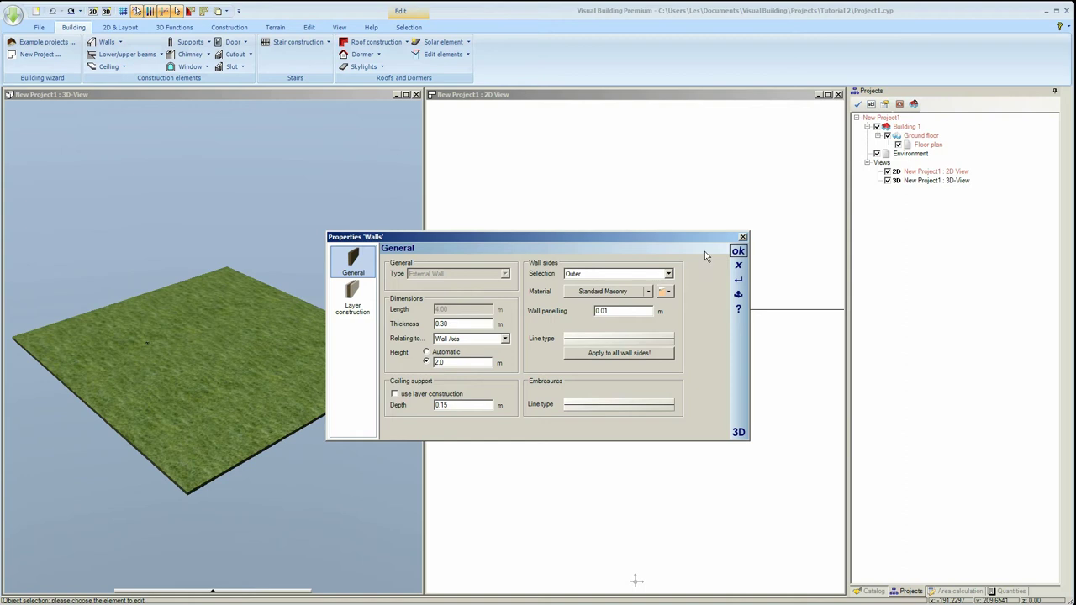
click(738, 251)
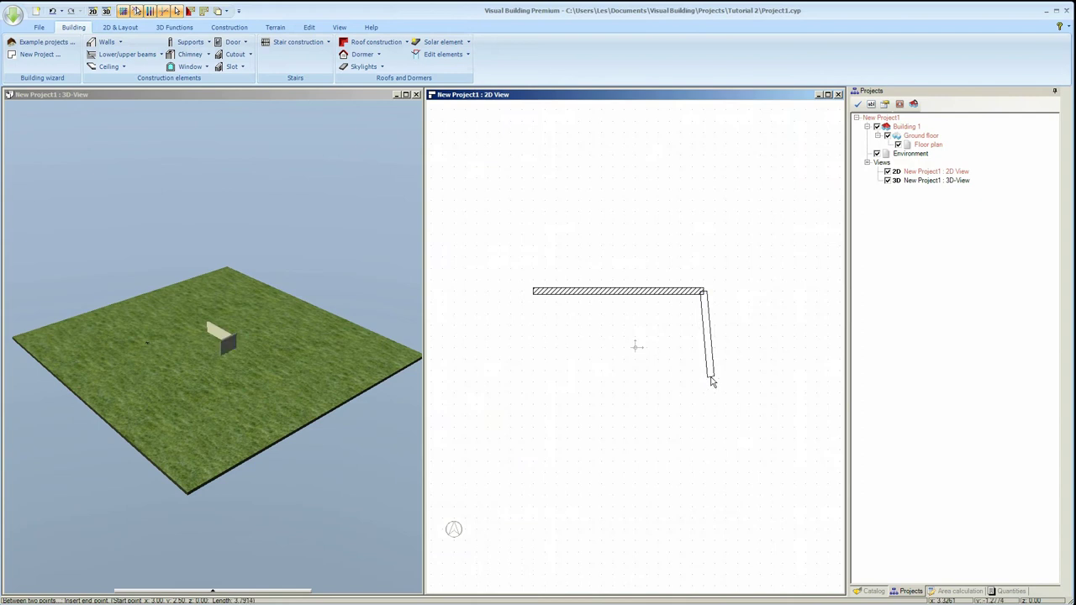
click(705, 383)
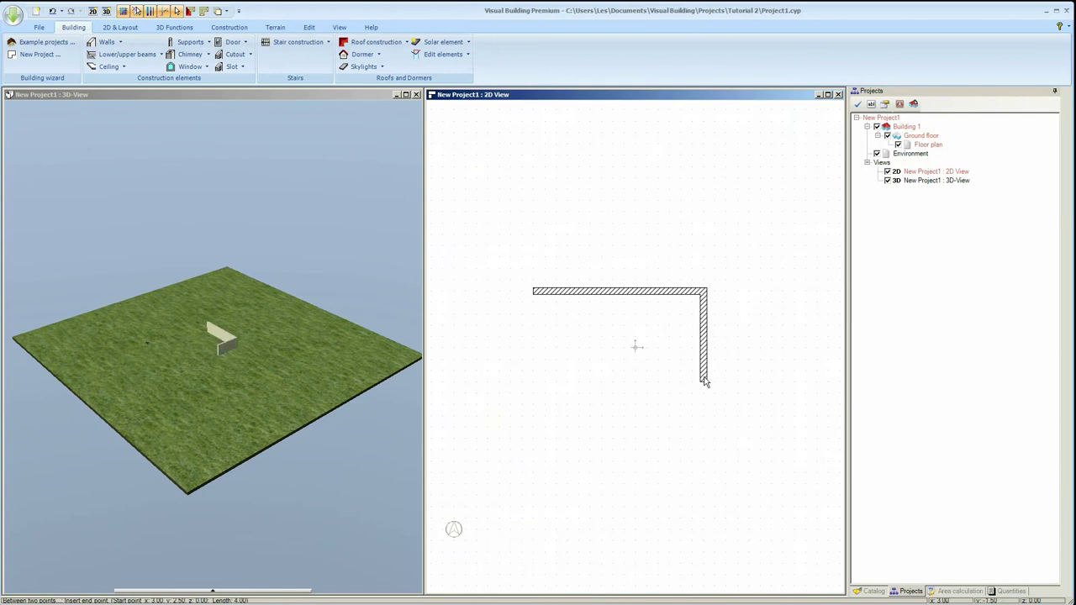
Set the horizontal wall's thickness to 0.25 m and its height to 3 m, and check it in the 3D view.
double_click(610, 292)
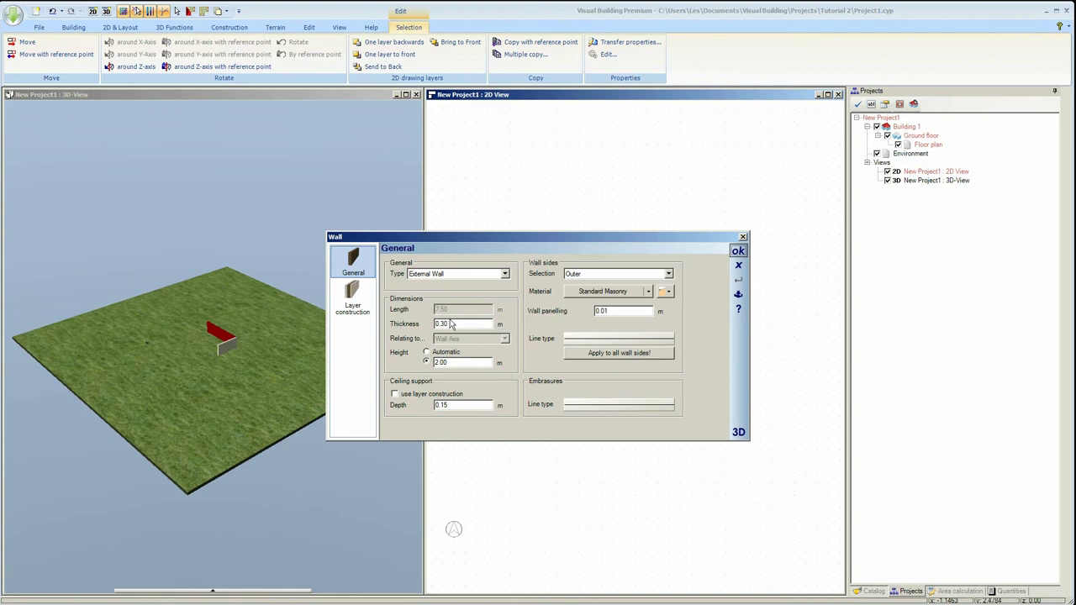
key(BackSpace)
key(BackSpace)
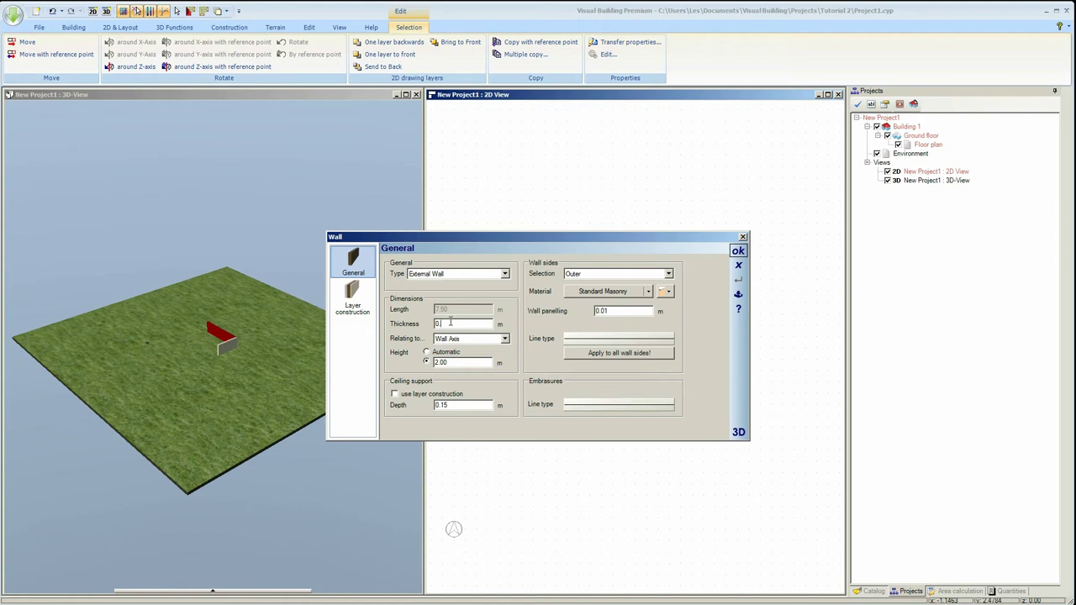
click(468, 341)
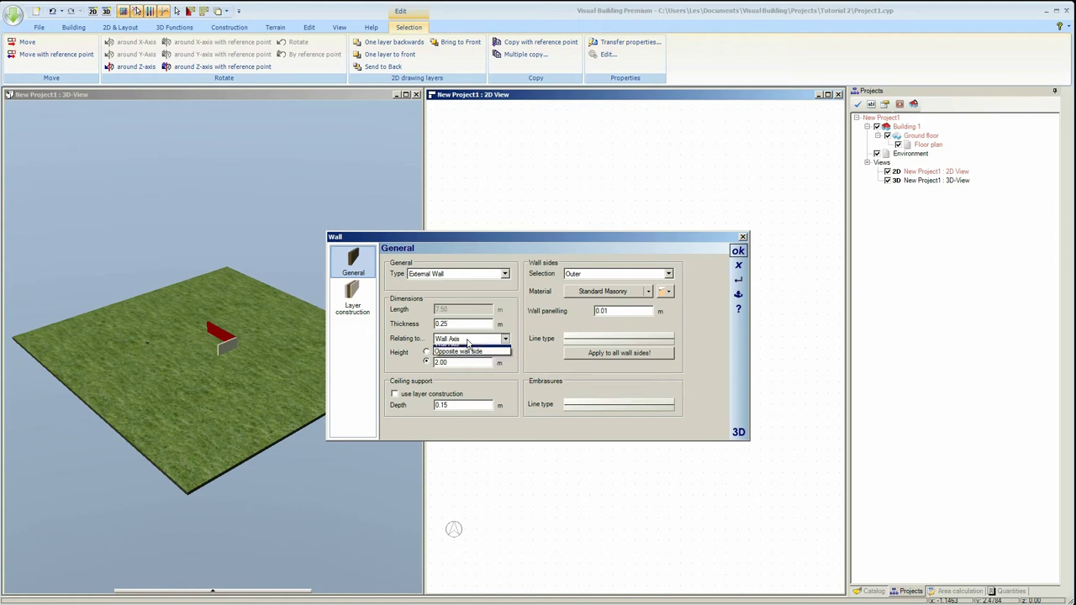
click(518, 312)
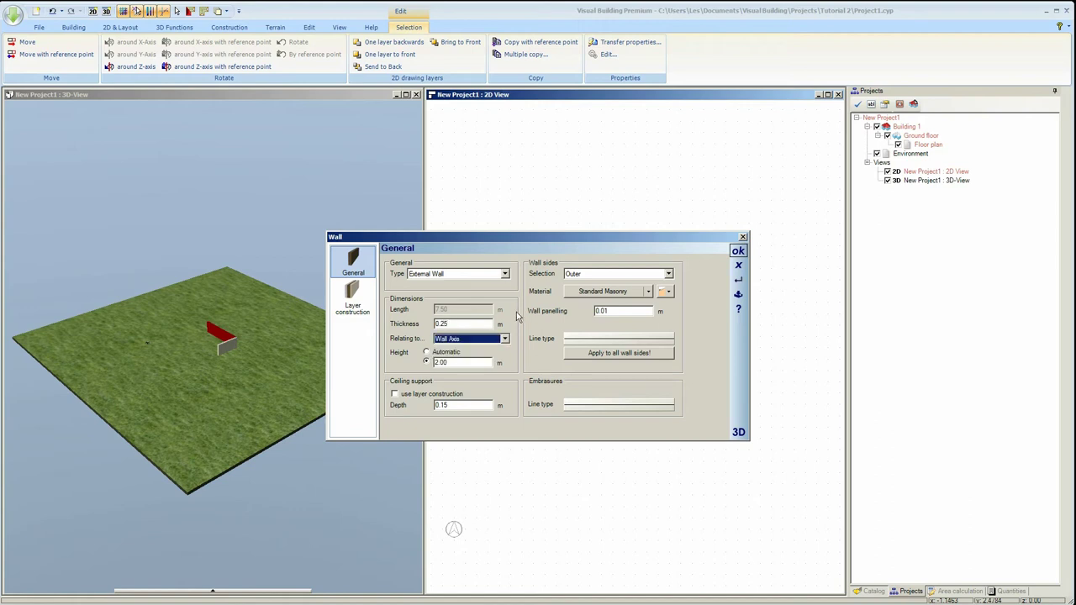
double_click(453, 363)
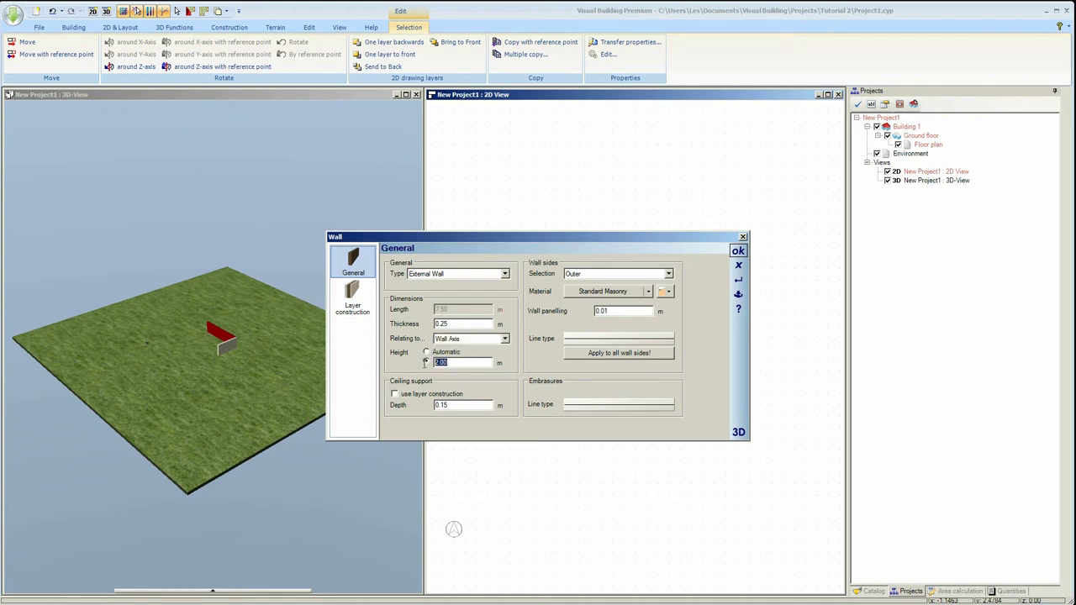
text(3)
click(738, 250)
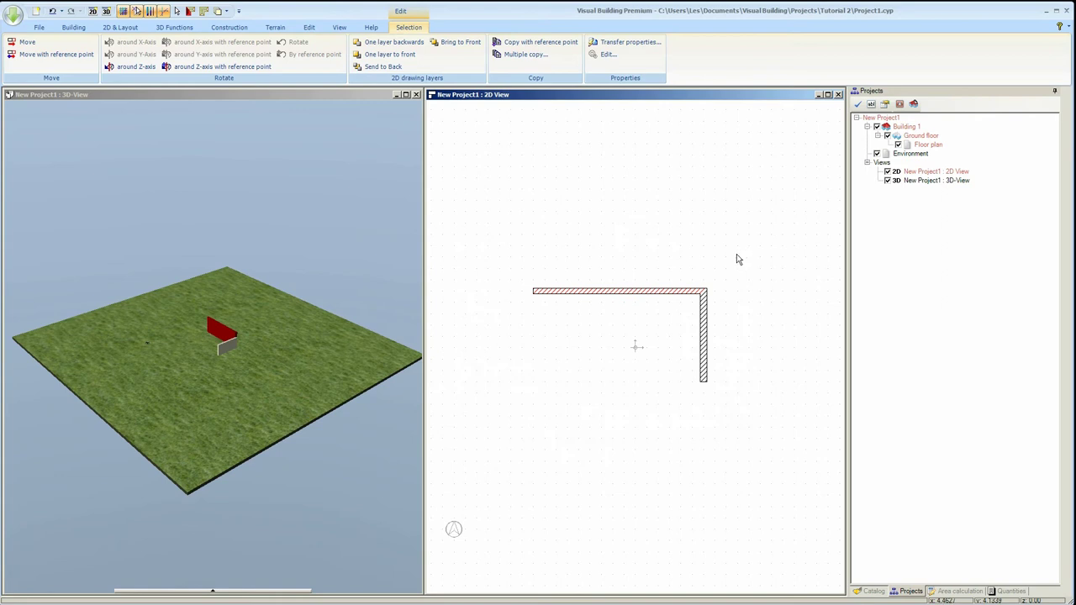
drag(265, 334, 285, 365)
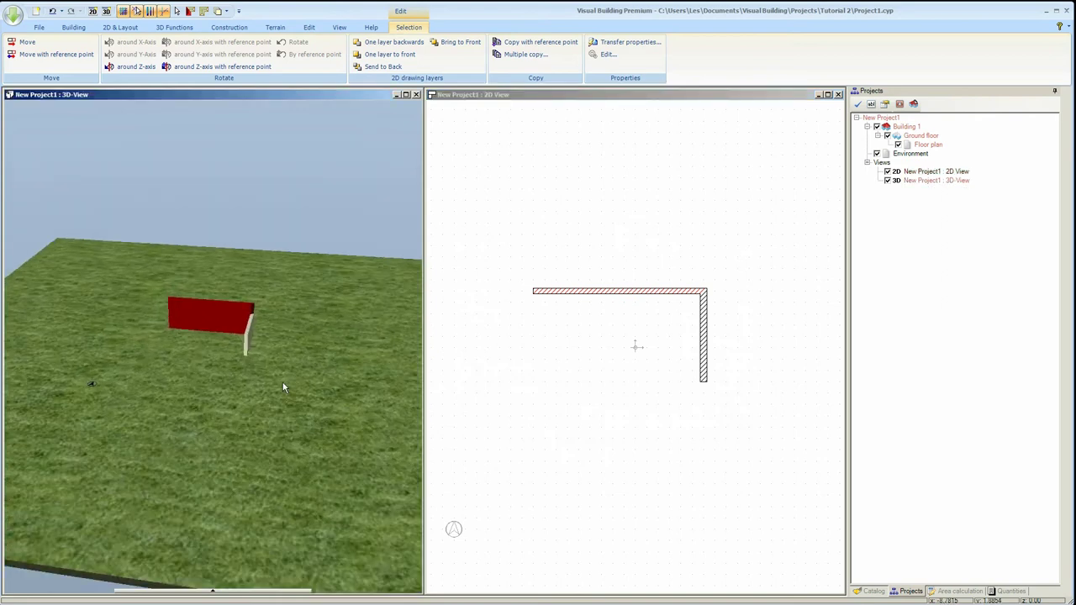
click(286, 365)
drag(295, 286, 329, 307)
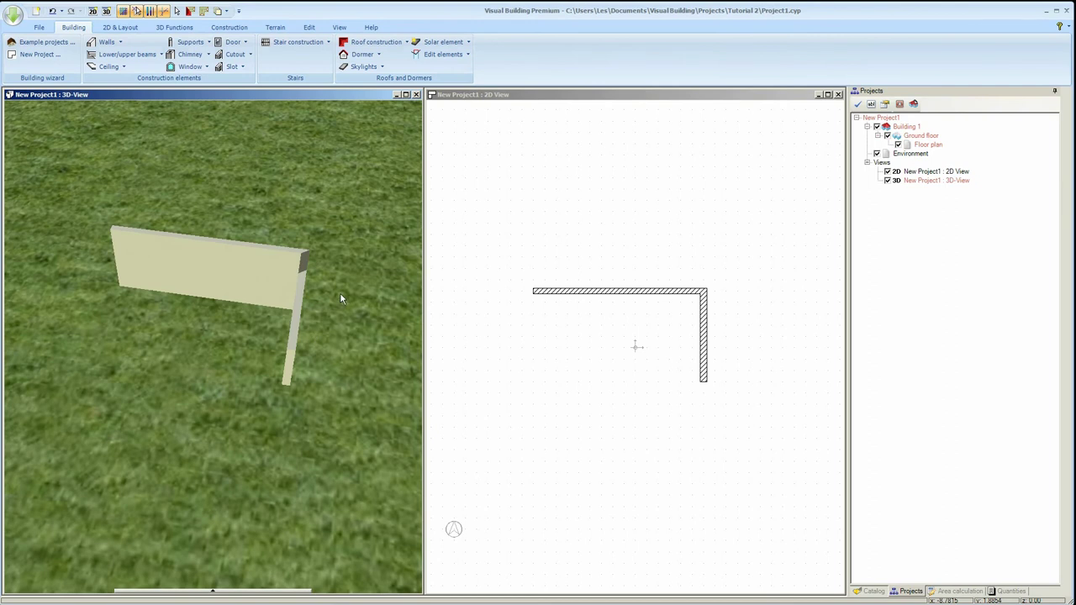
Load the UK layer construction PartialFillCavityWall.layout into the horizontal external wall and apply it.
click(568, 292)
double_click(568, 292)
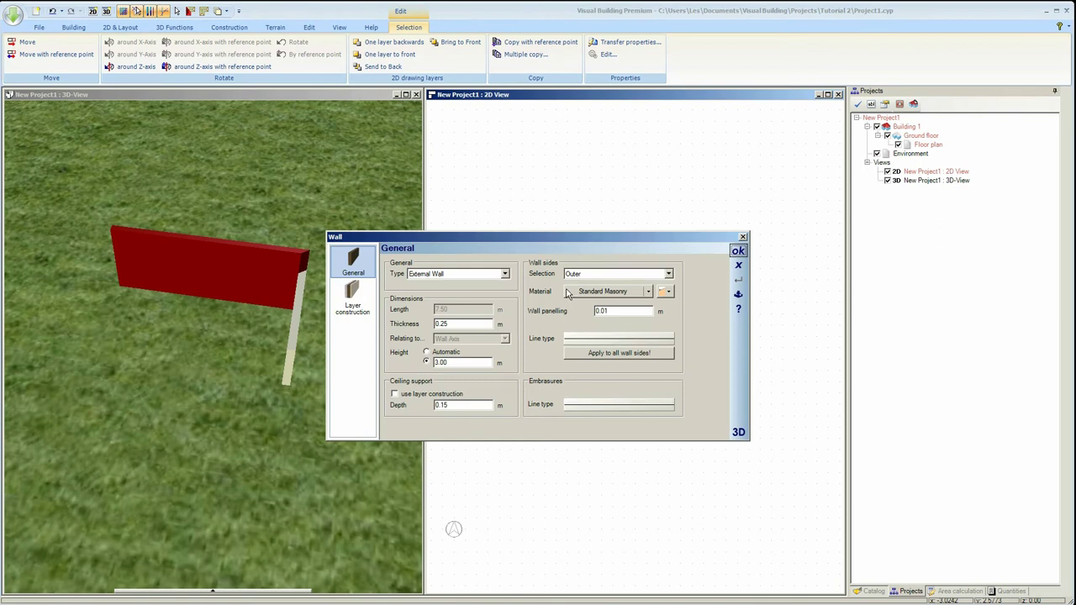
click(353, 306)
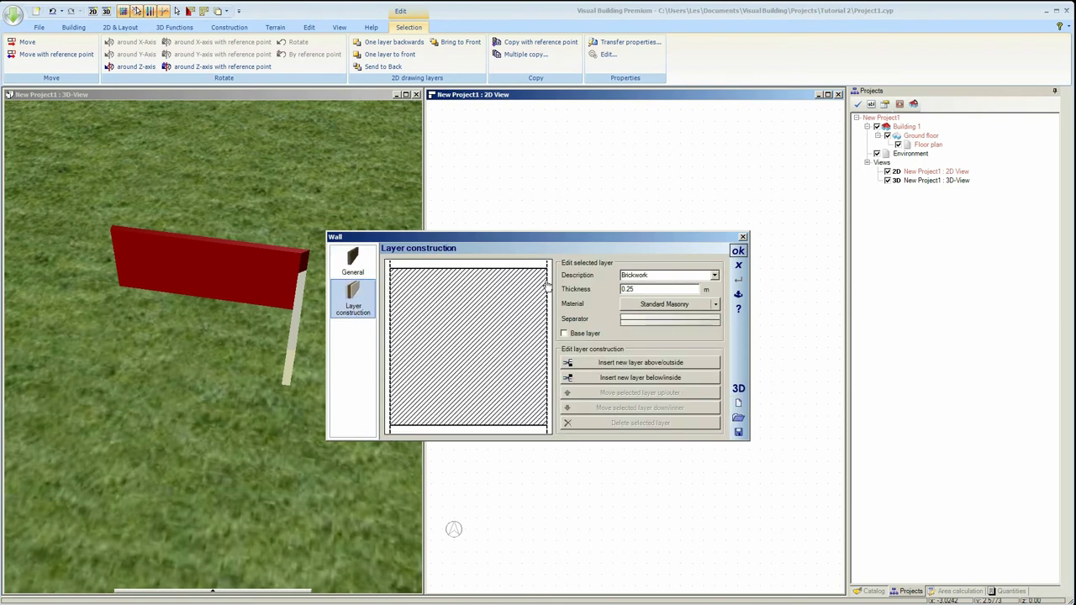
click(739, 418)
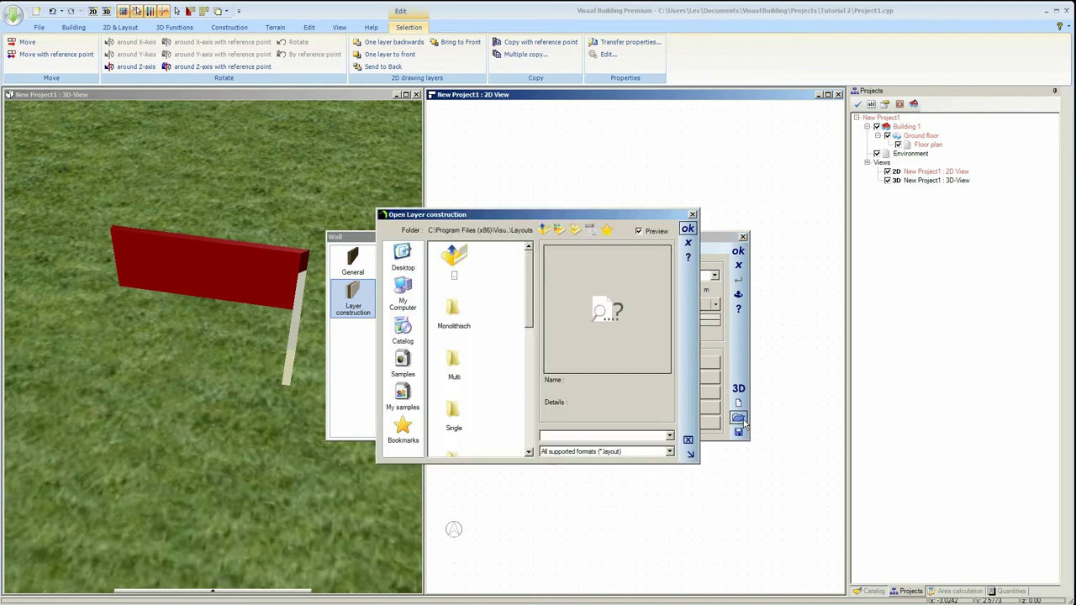
drag(530, 321, 529, 345)
scroll(471, 353, down, 3)
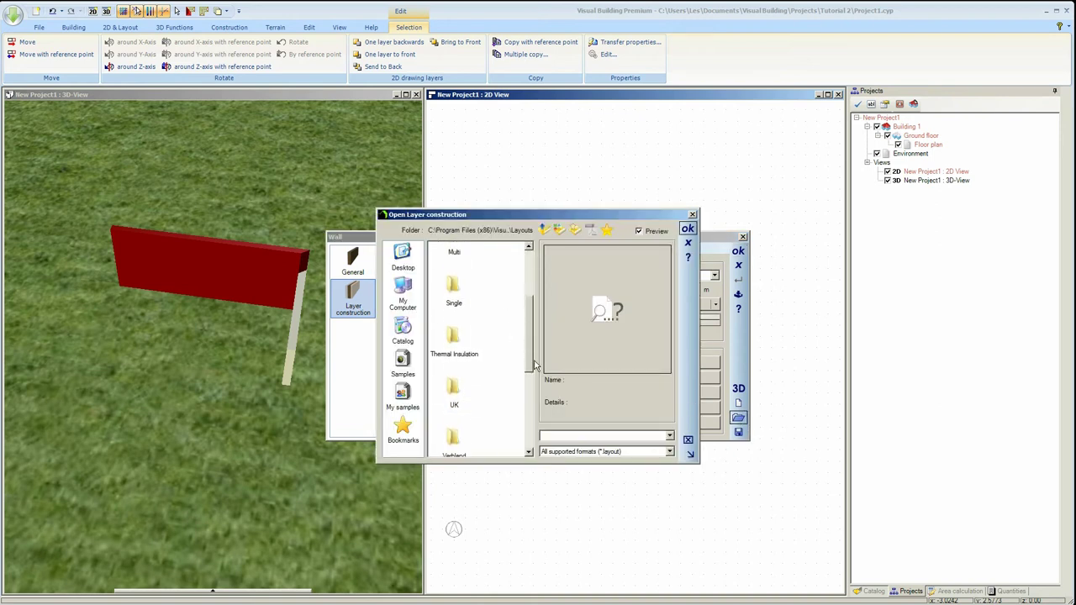
double_click(453, 358)
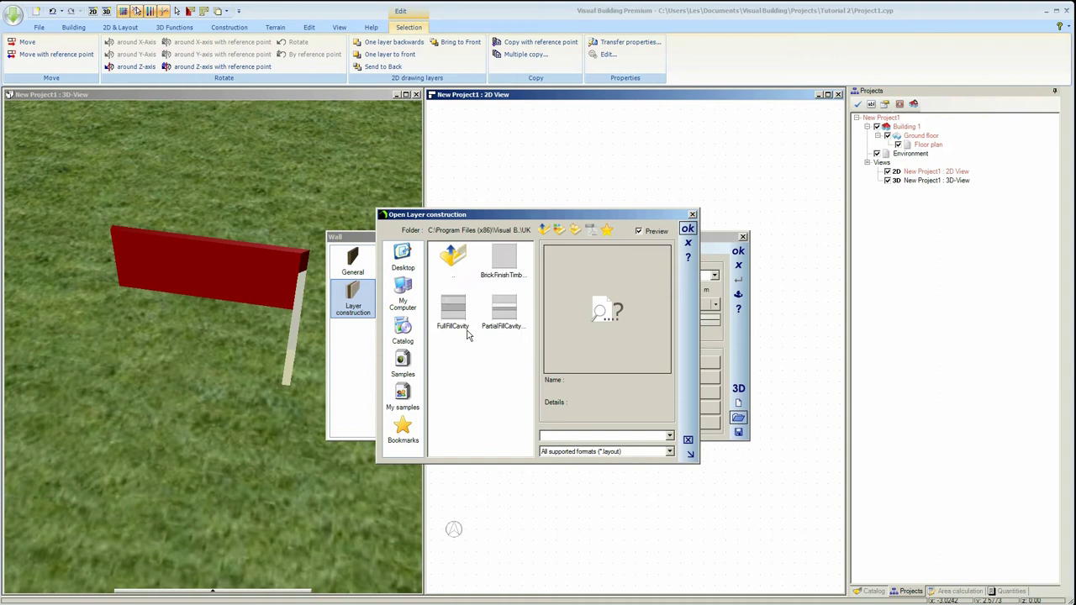
click(498, 313)
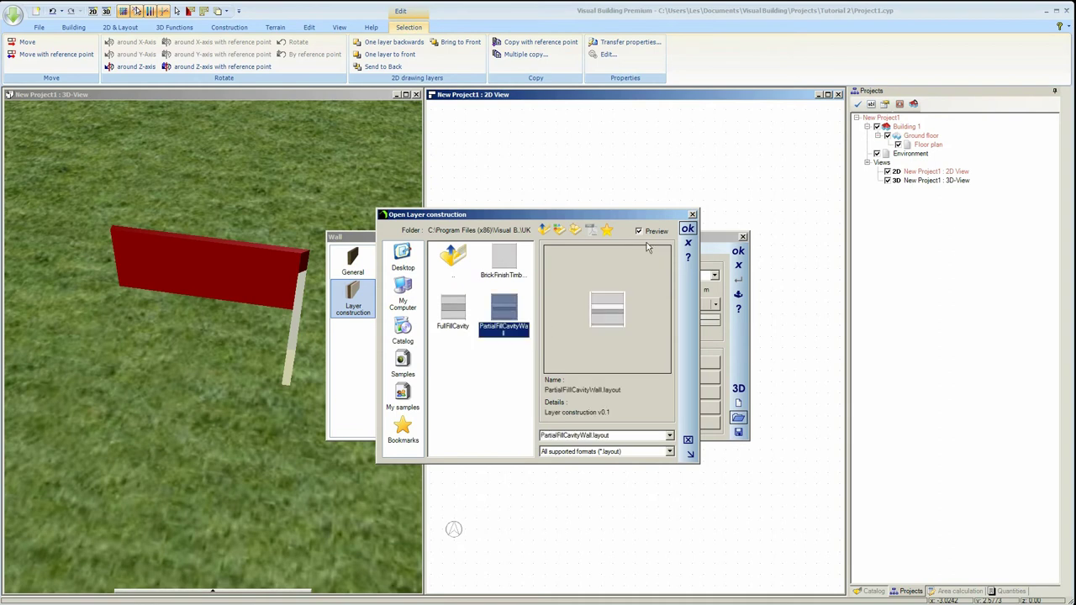
click(688, 229)
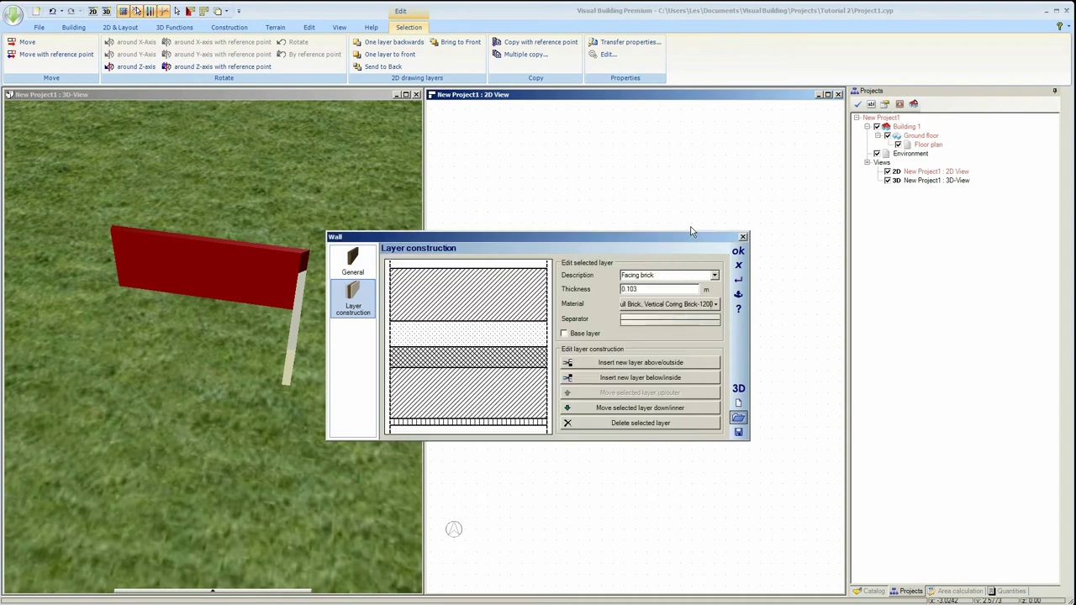
click(737, 251)
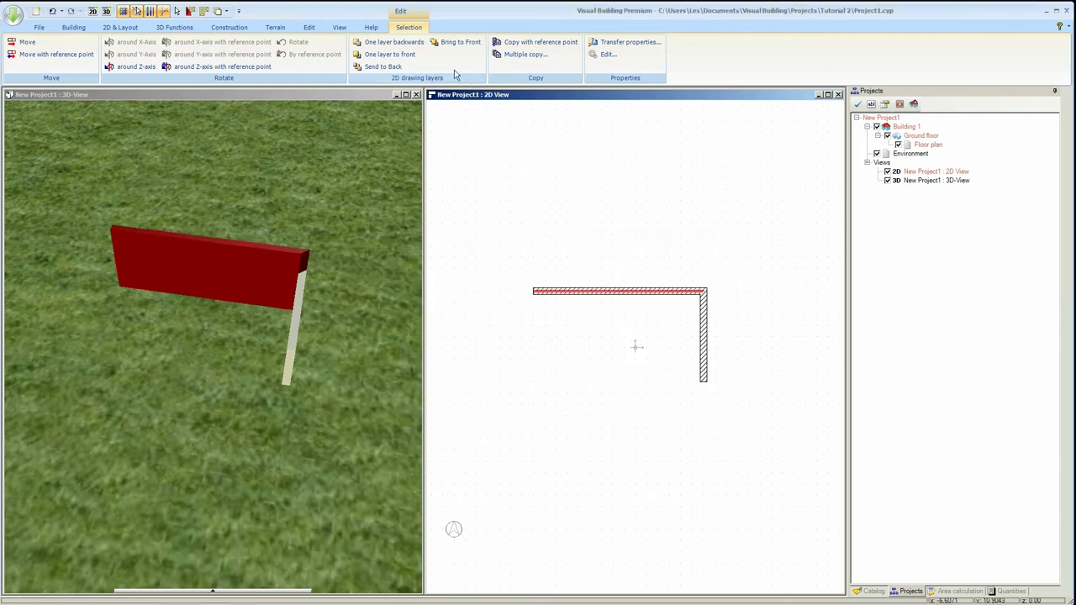
Examine the horizontal wall's layers close up in the 2D view and deselect the wall.
click(338, 27)
click(341, 54)
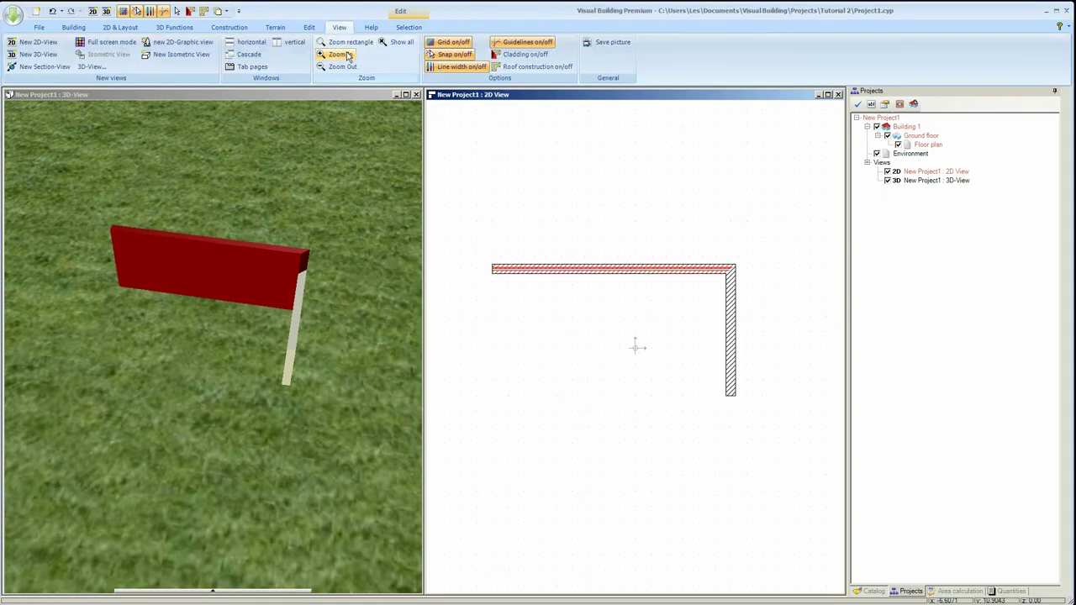
click(349, 56)
scroll(543, 219, up, 1)
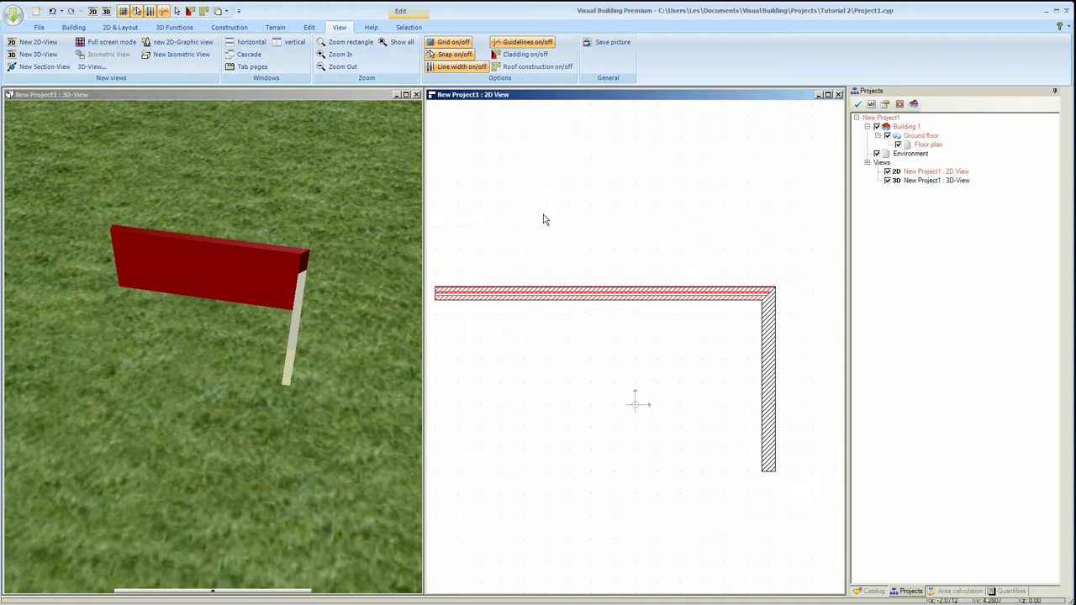
click(340, 56)
click(340, 55)
scroll(509, 186, up, 2)
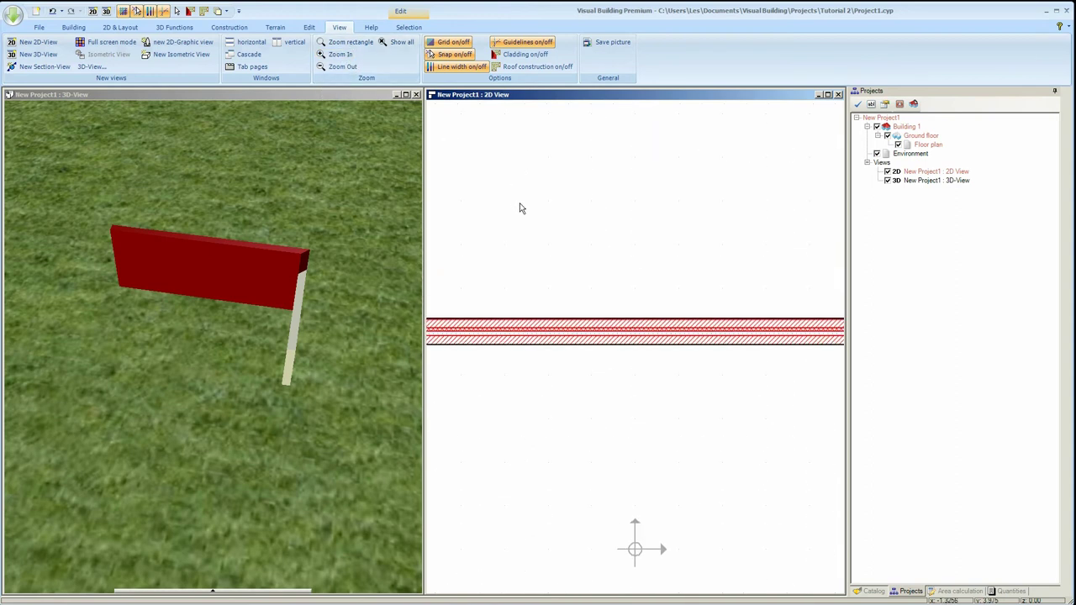
click(546, 245)
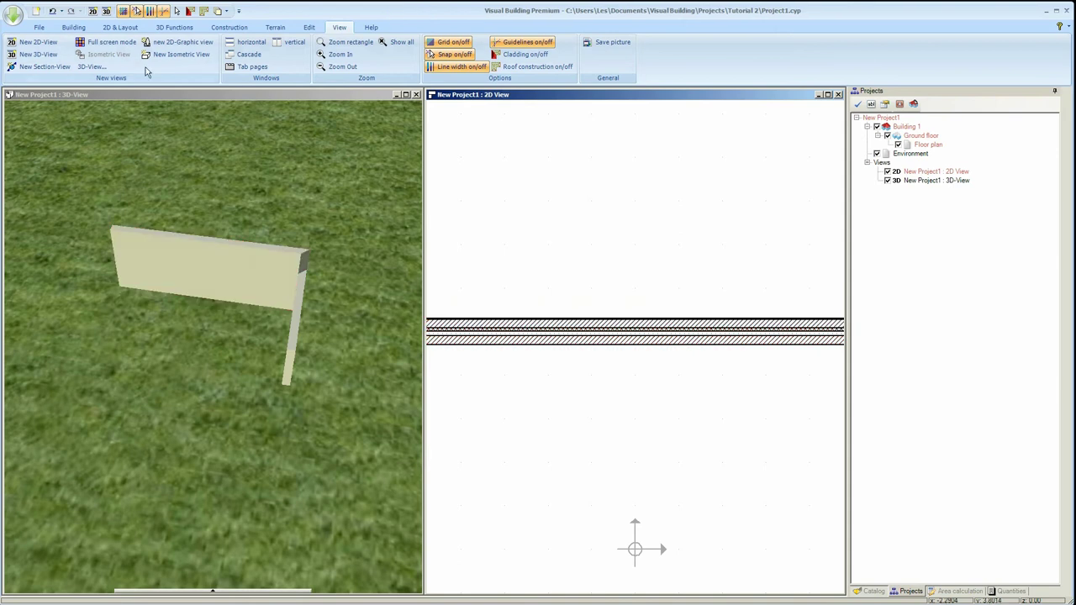
Draw a 2 m external wall between two points, from x = 0.00, y = 0.50 up to the horizontal wall at y = 2.50.
click(85, 29)
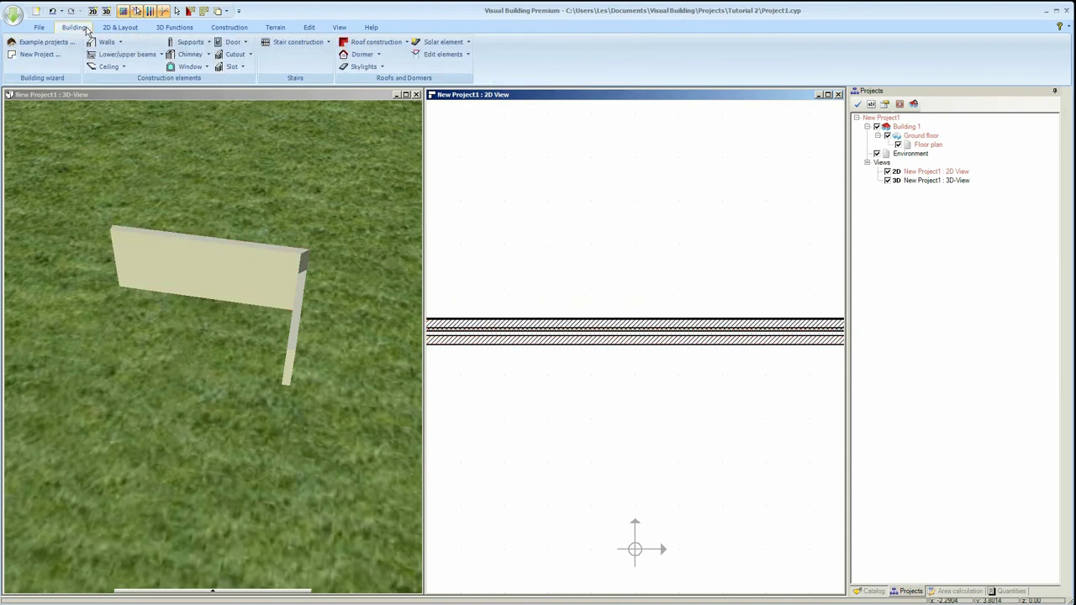
click(107, 42)
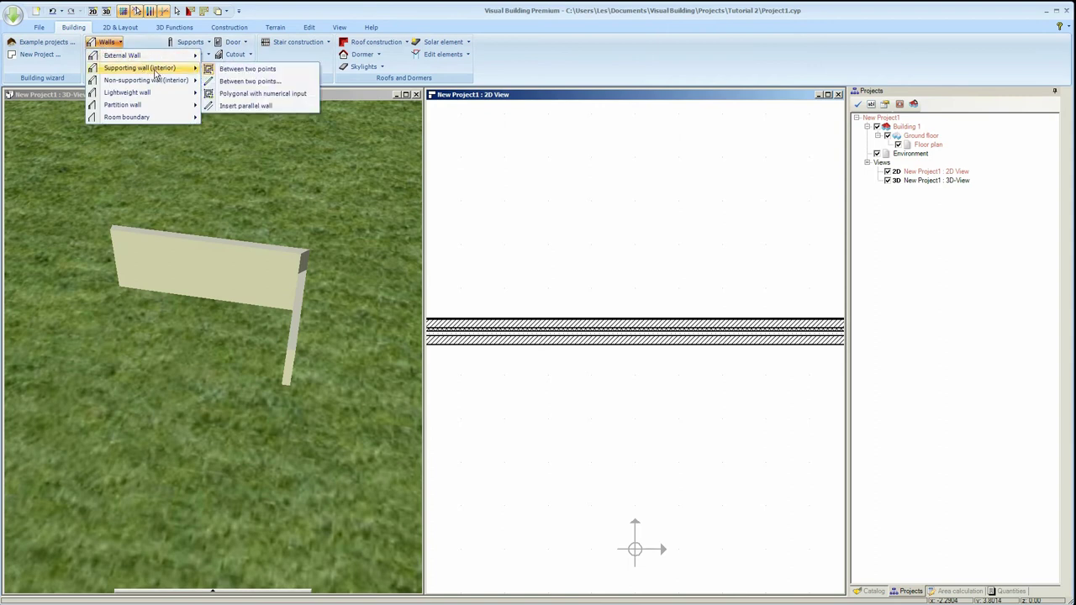
mouse_move(147, 56)
click(244, 54)
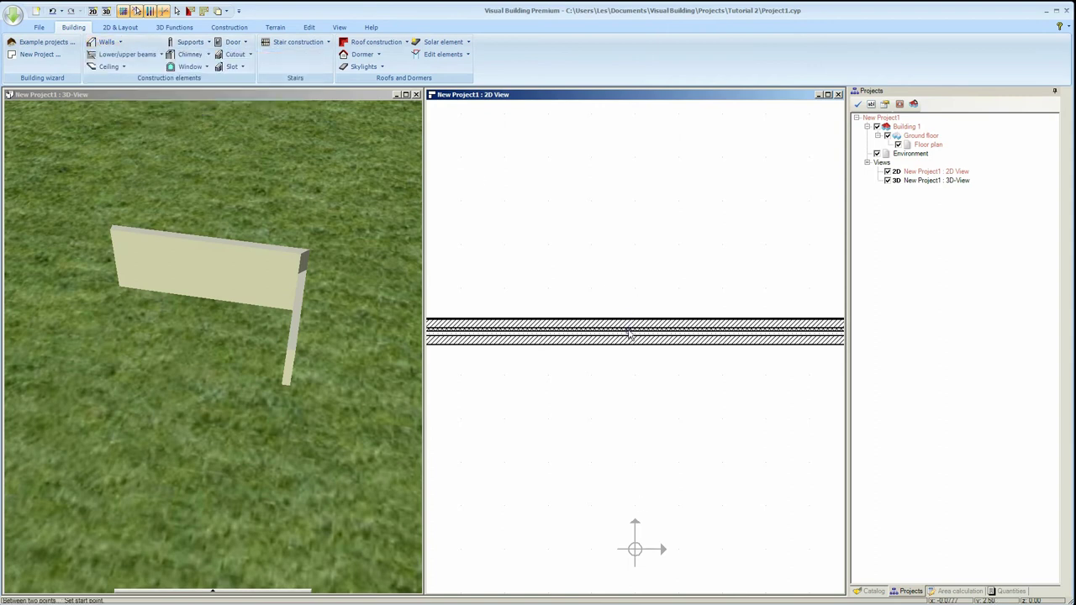
click(635, 505)
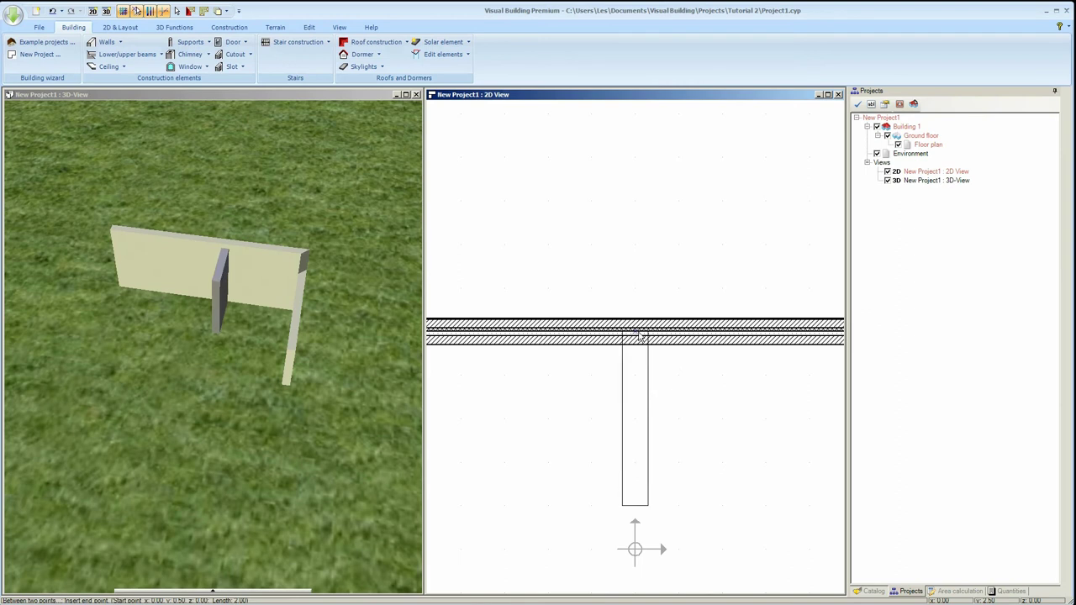
click(641, 334)
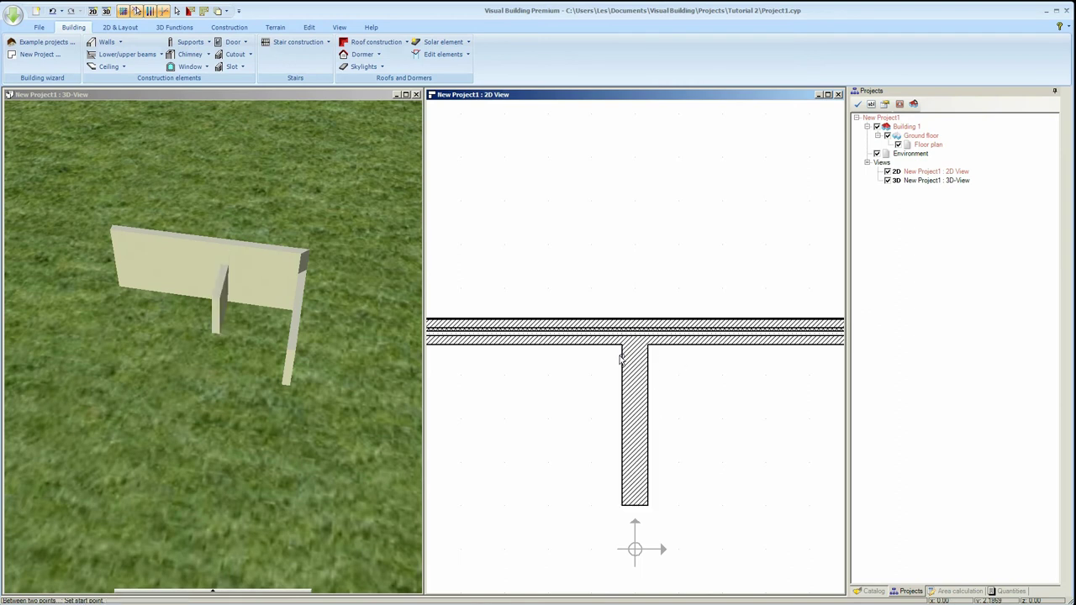
Save the horizontal cavity wall's properties as the default for external walls.
click(569, 327)
double_click(569, 327)
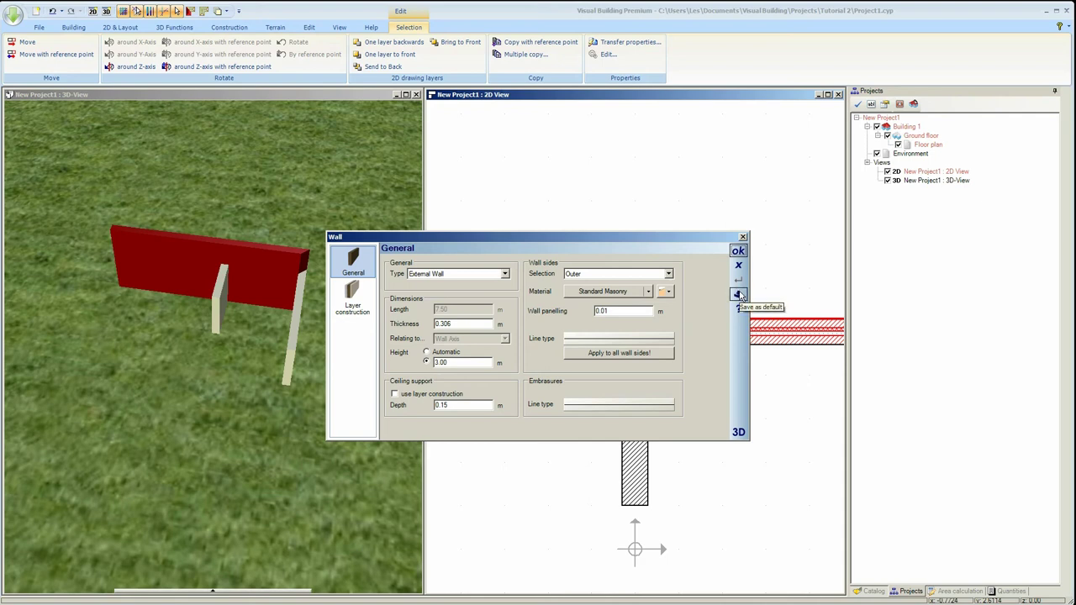
click(738, 250)
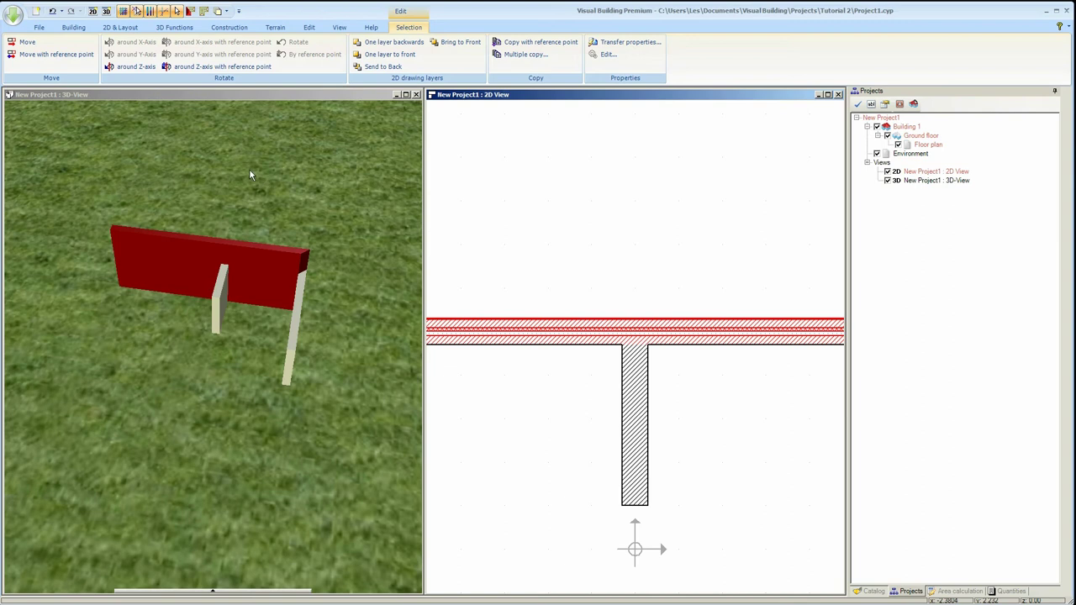
Draw a 2 m external wall with the saved defaults from x = -1.50, y = 0.50 up to the horizontal wall, and end the command.
click(73, 27)
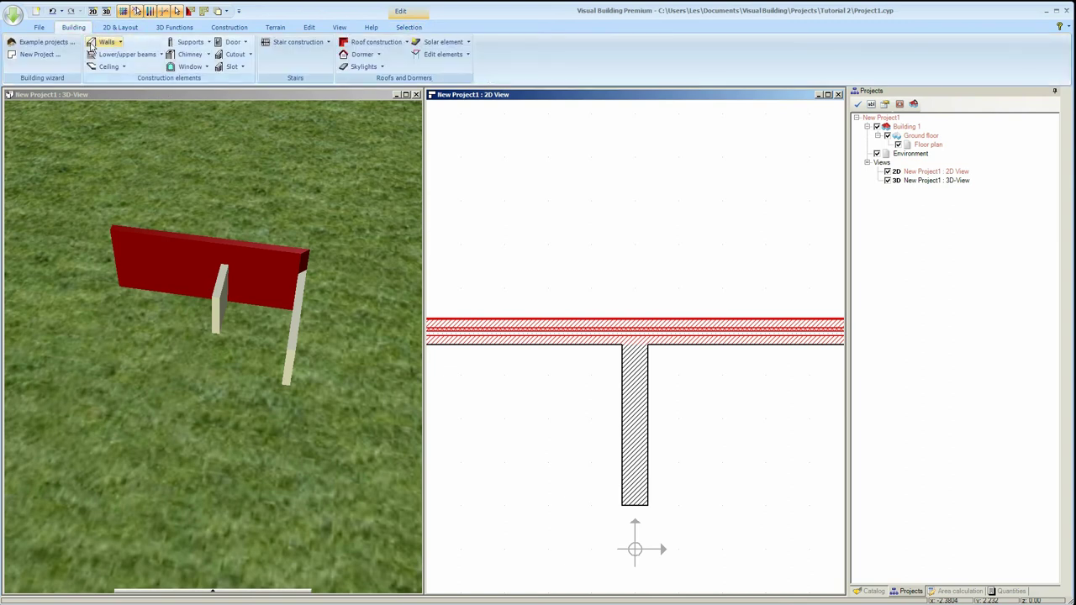
click(94, 42)
mouse_move(121, 55)
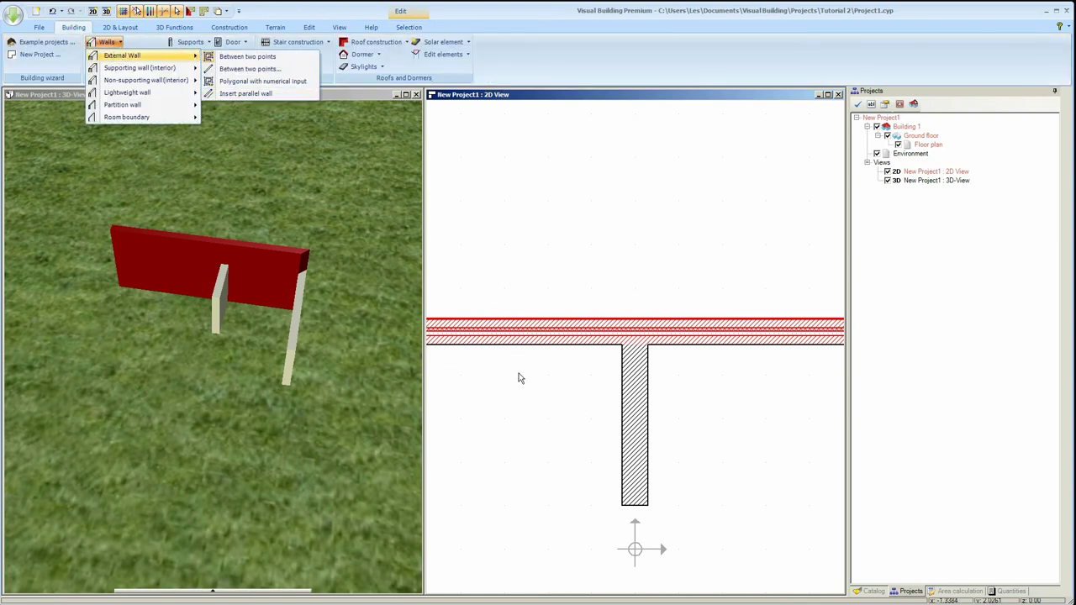
click(247, 56)
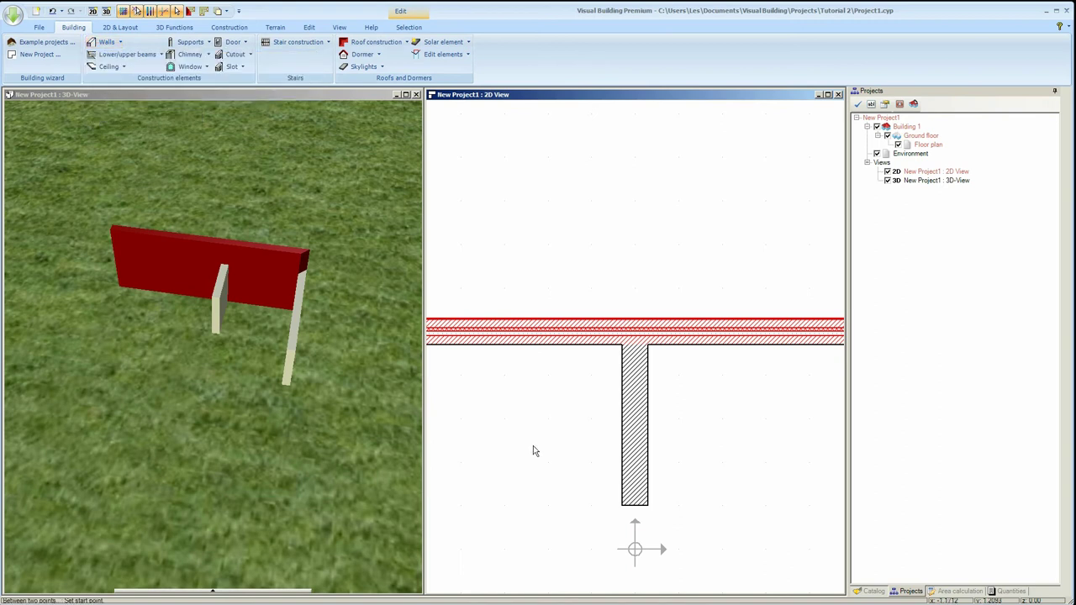
click(507, 512)
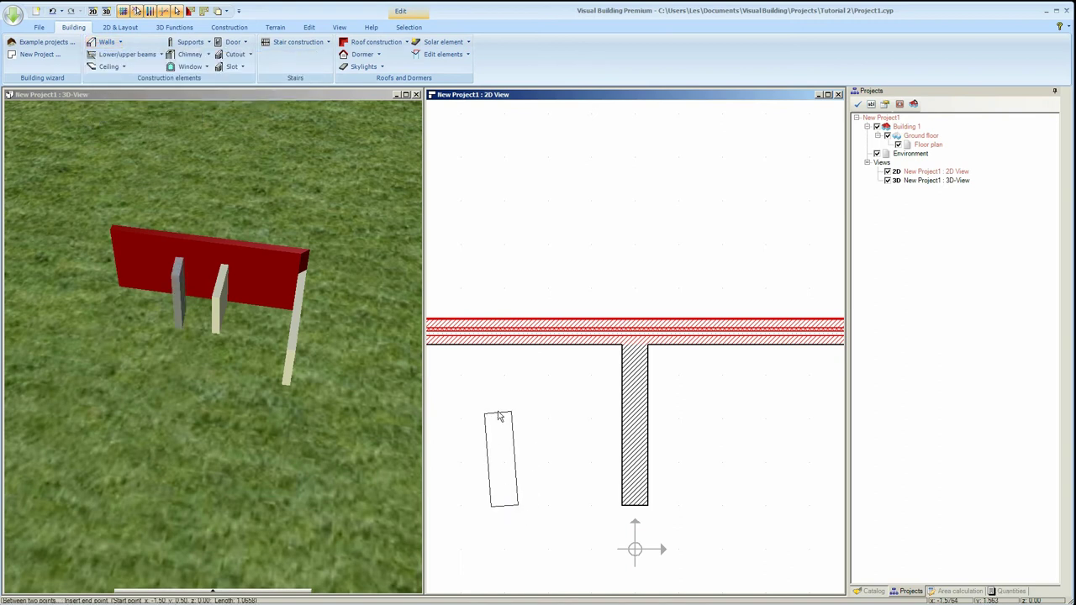
click(506, 334)
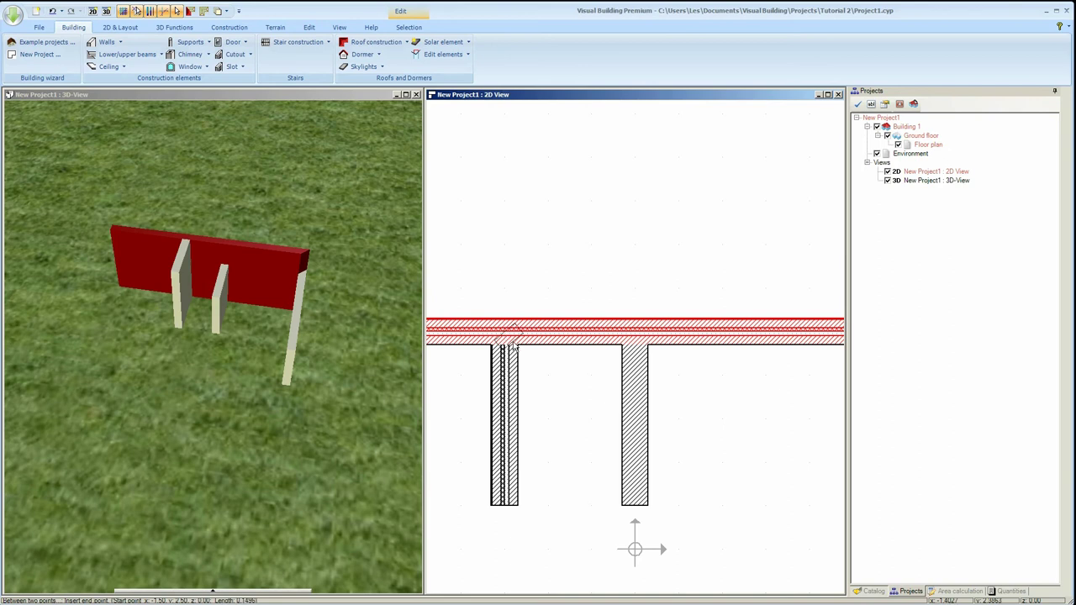
key(Escape)
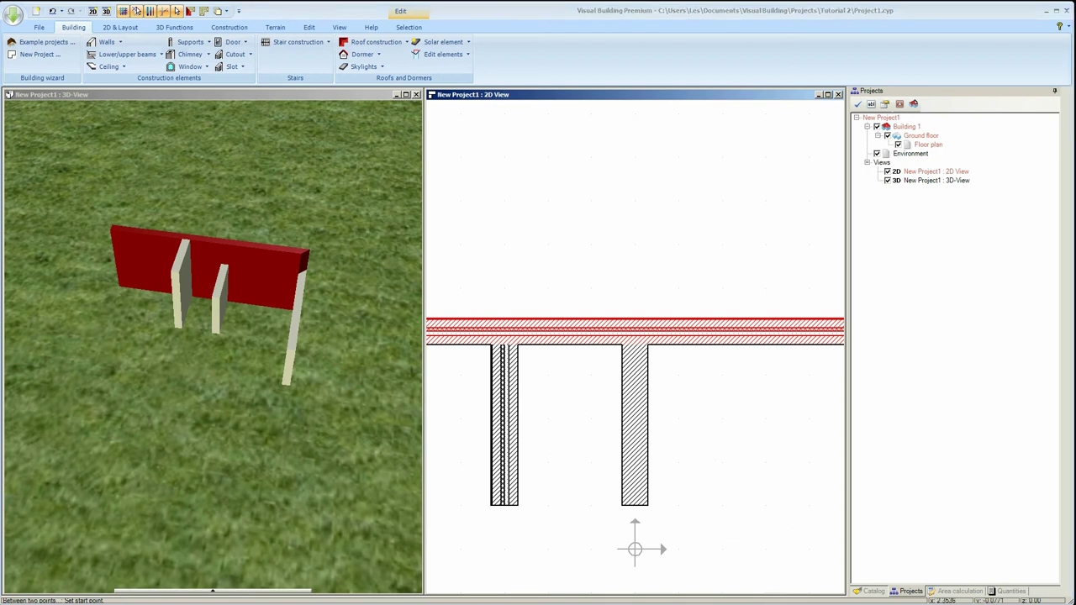
click(176, 11)
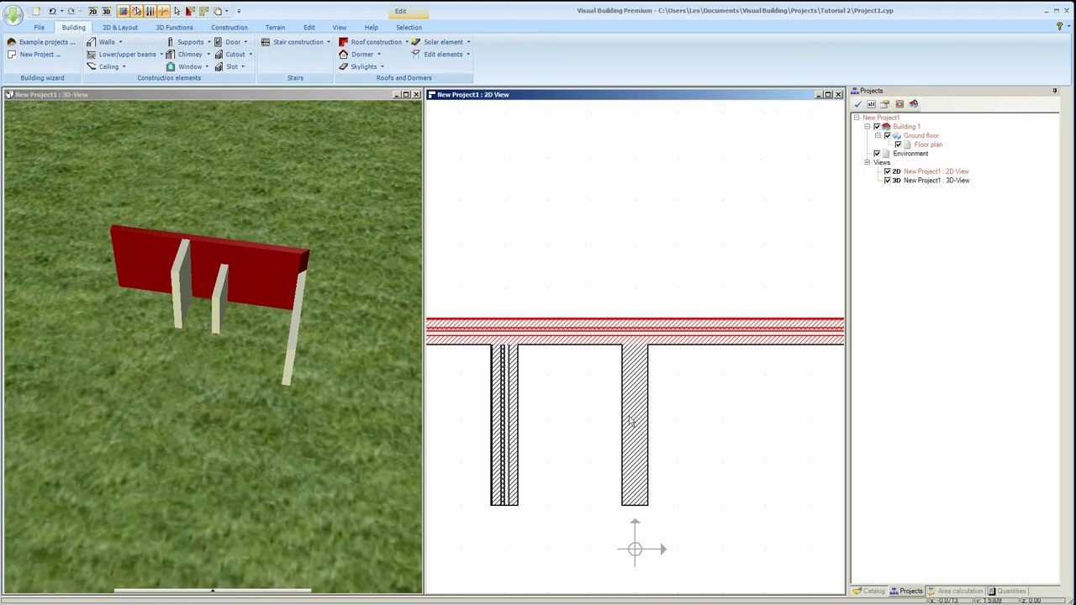
Set the 2D fill of the single-layer middle wall's Standard Masonry material to monochrome DarkGray, and deselect the wall.
click(632, 422)
double_click(630, 421)
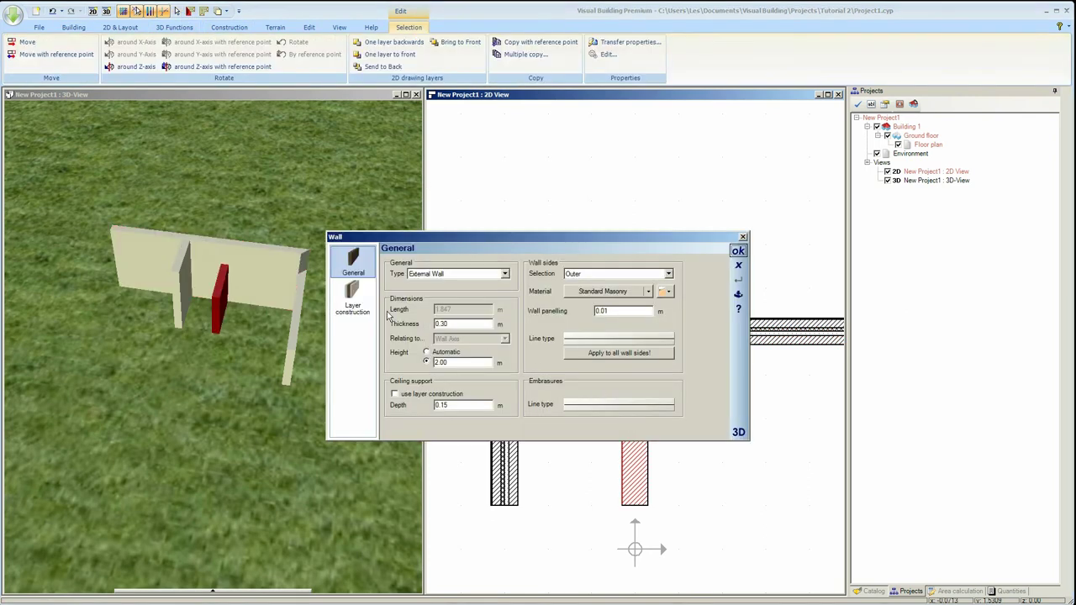
click(352, 305)
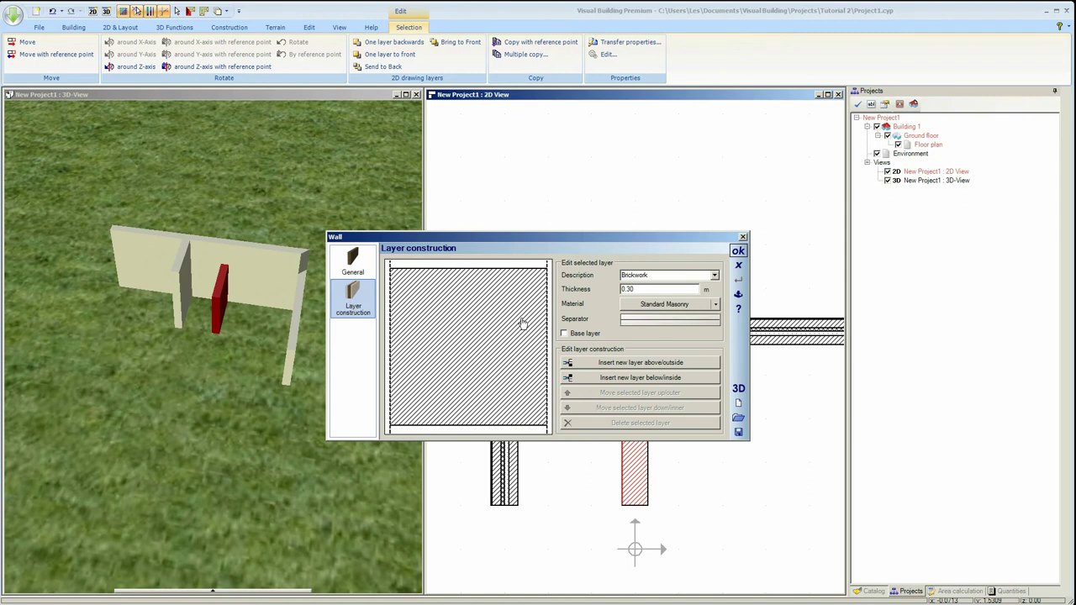
click(654, 304)
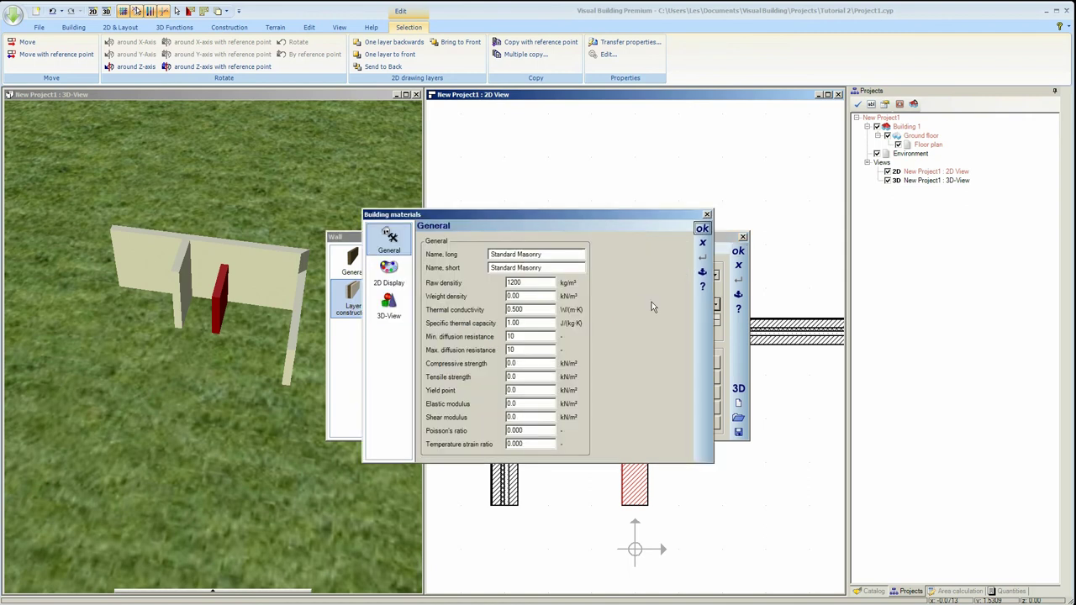
click(386, 274)
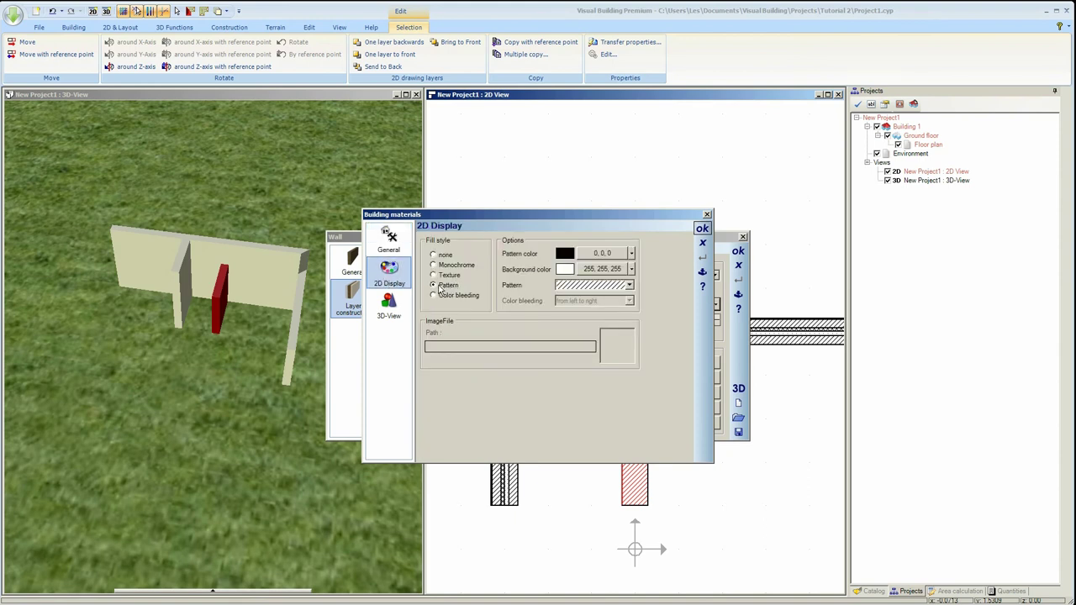
click(433, 265)
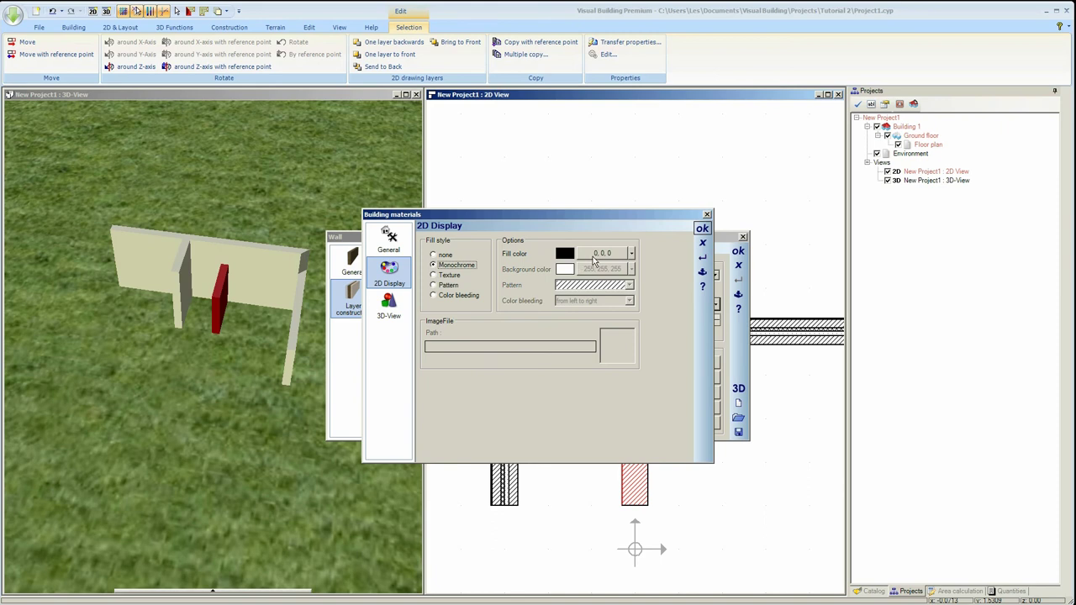
click(632, 253)
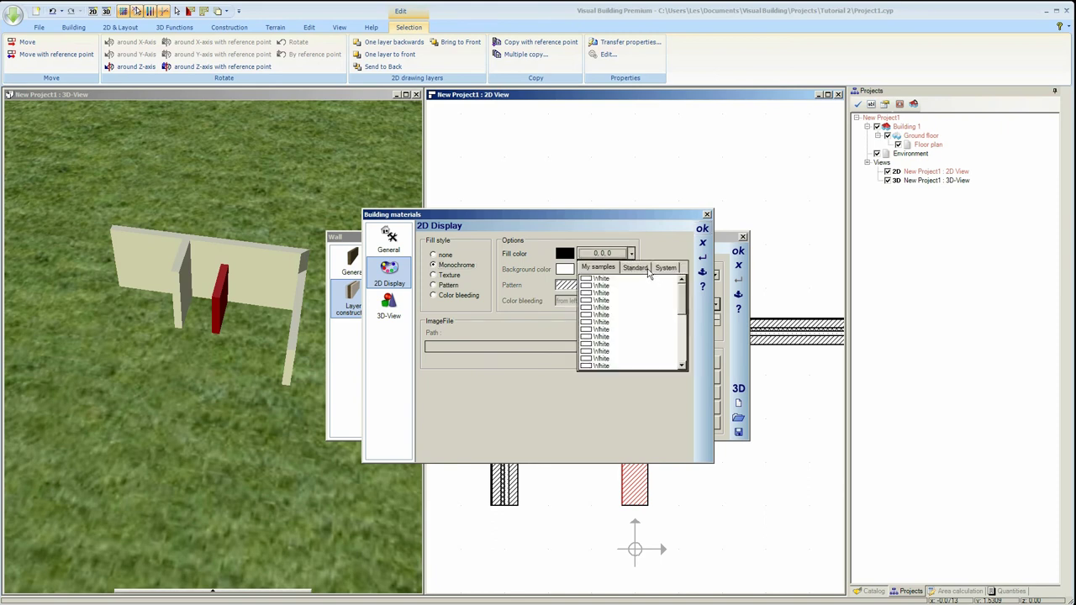
click(648, 269)
click(587, 308)
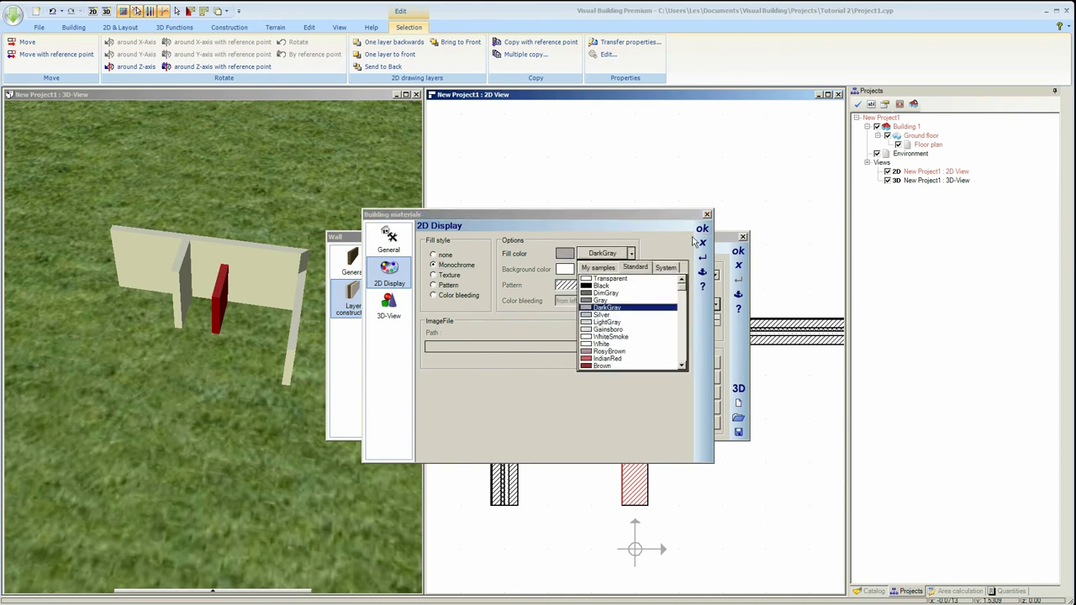
click(701, 227)
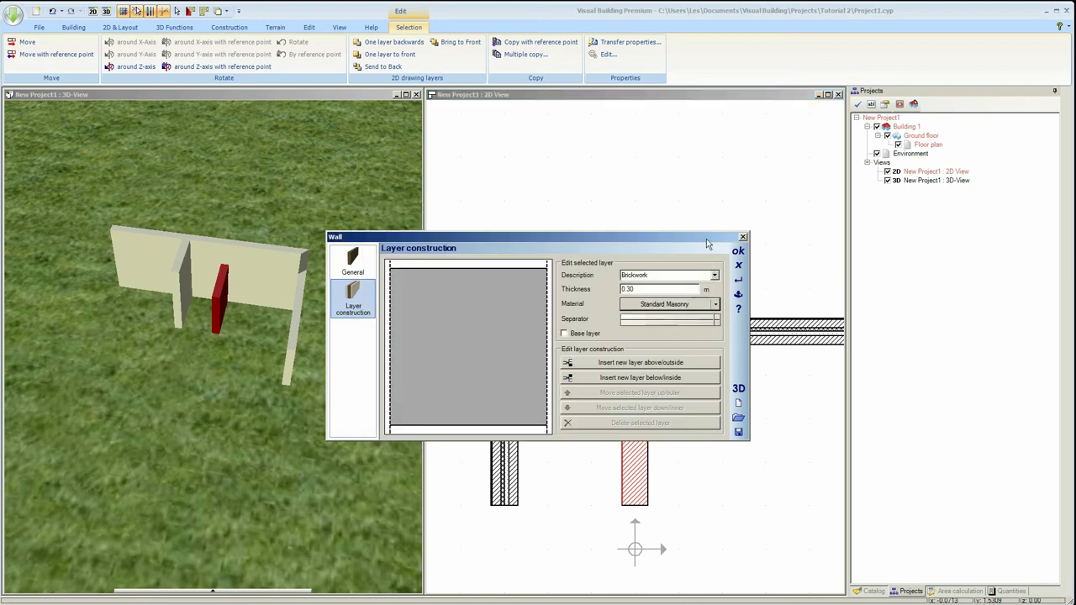
click(738, 250)
click(709, 412)
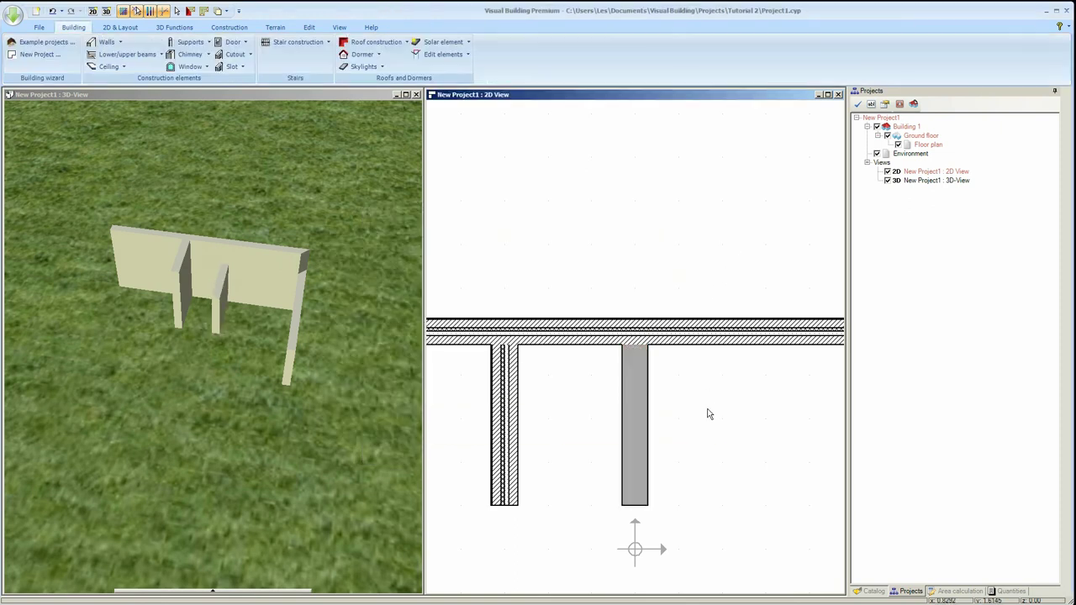
Save the single-layer middle wall's properties as the default for external walls.
click(632, 401)
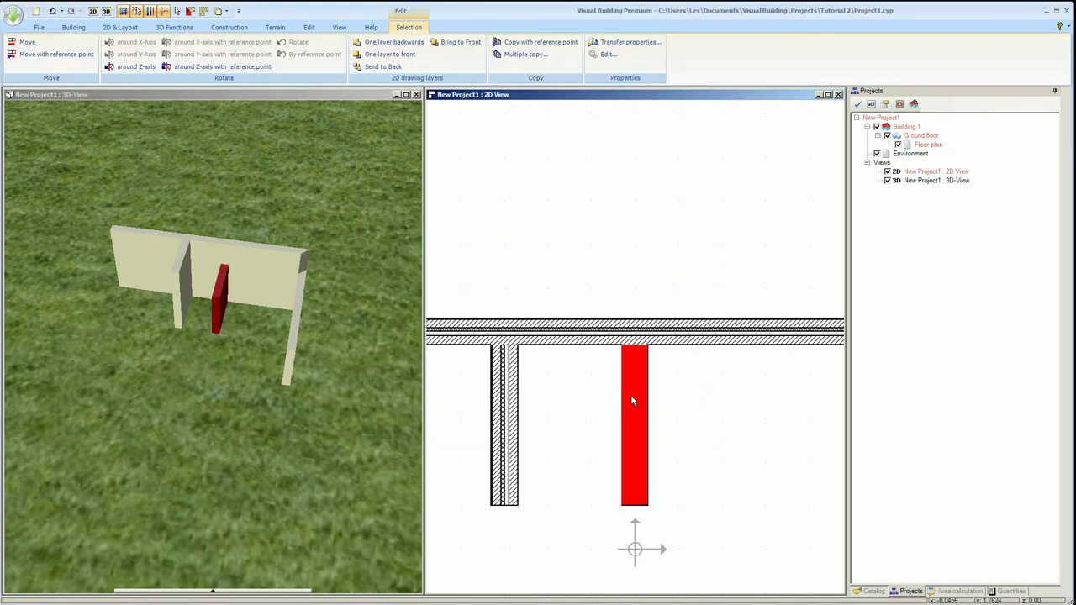
double_click(632, 401)
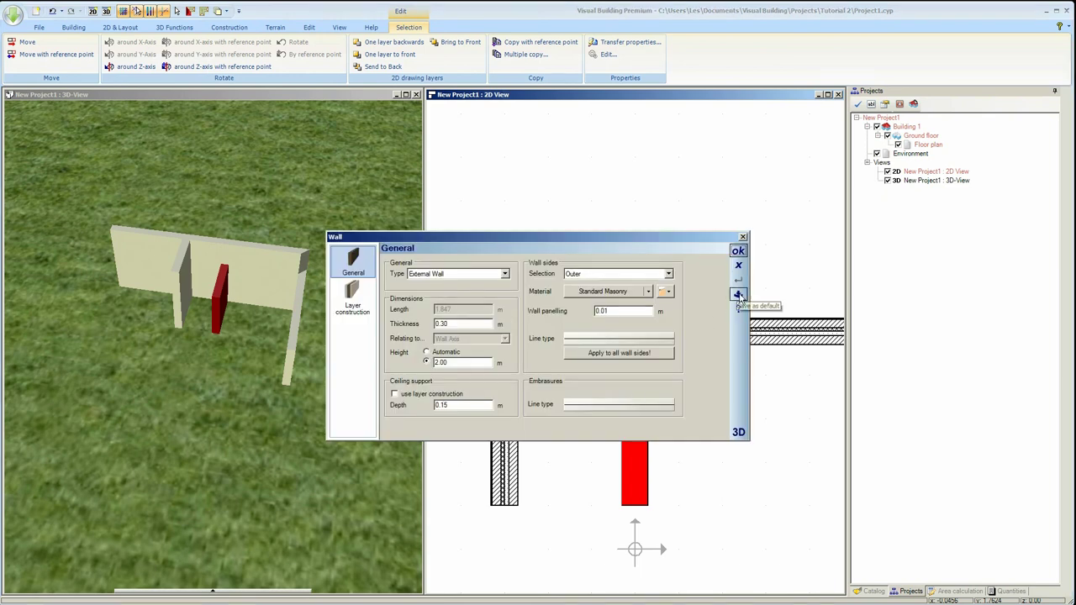
click(738, 251)
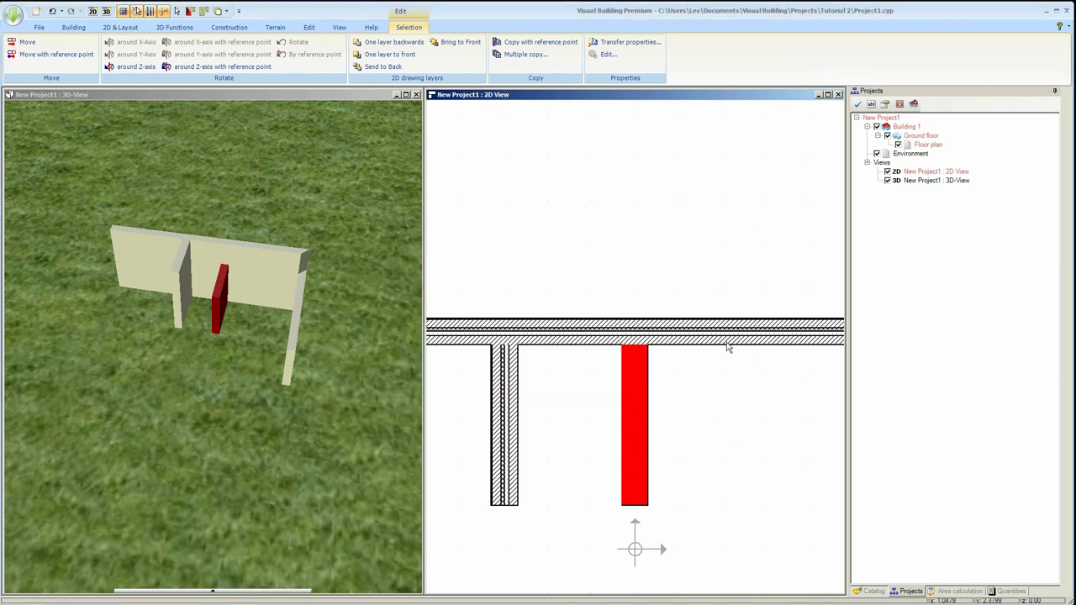
Draw three connected external walls with the saved defaults through (0.00, 0.50), (2.00, 0.50), (2.00, -2.50) and (-1.50, -2.50), and end the chain.
click(341, 28)
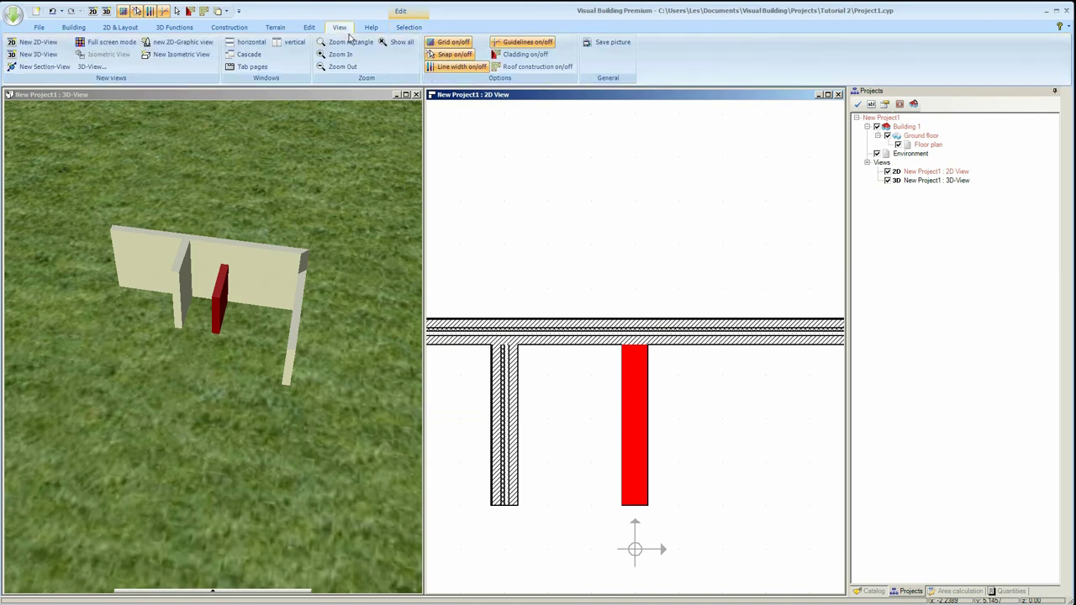
click(340, 66)
click(341, 66)
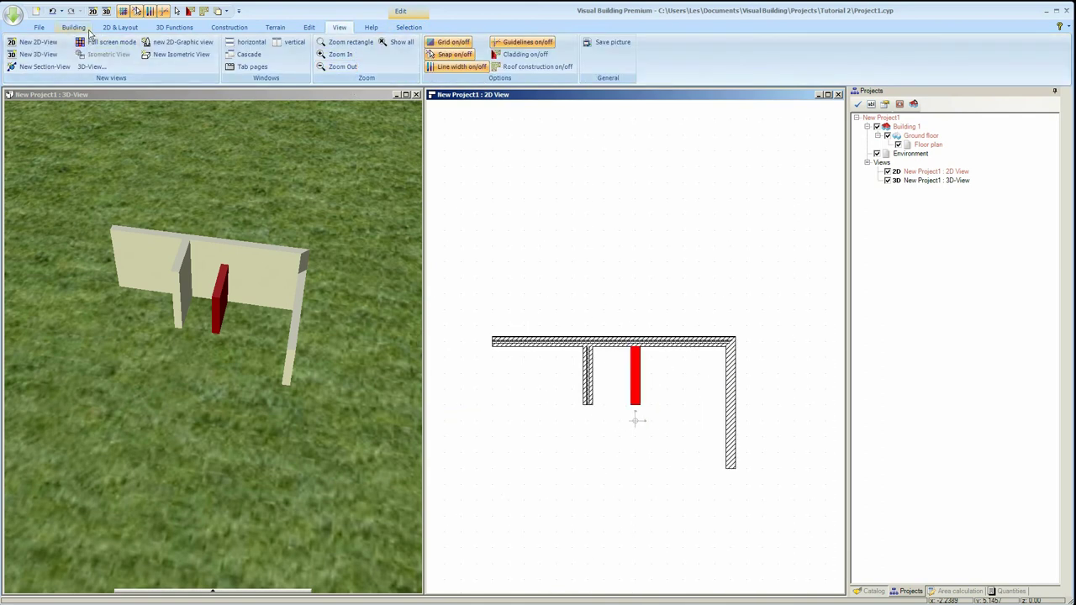
click(84, 29)
click(106, 42)
mouse_move(116, 59)
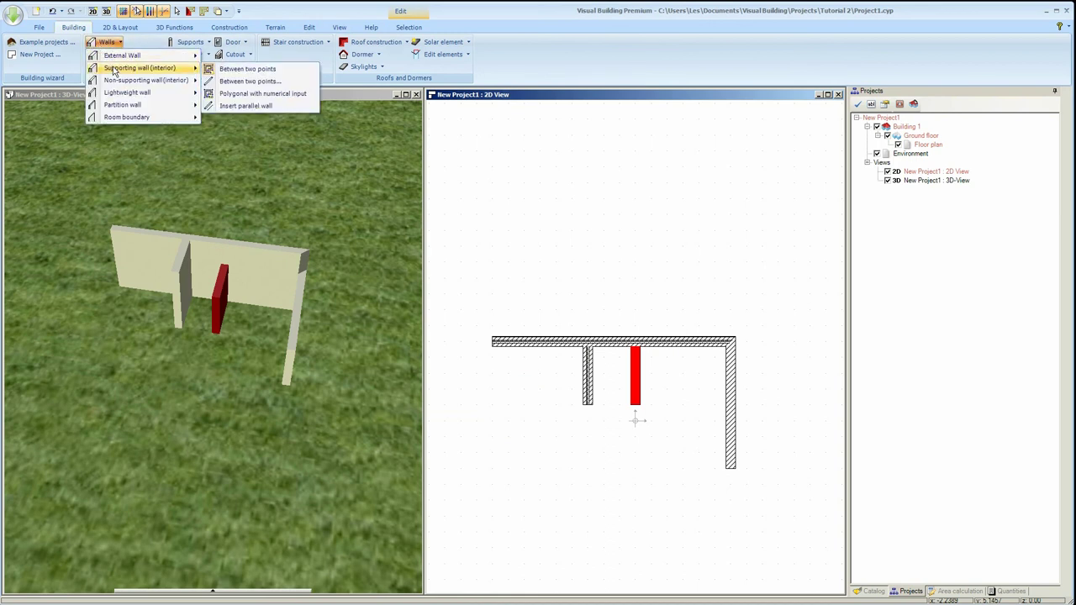
click(247, 69)
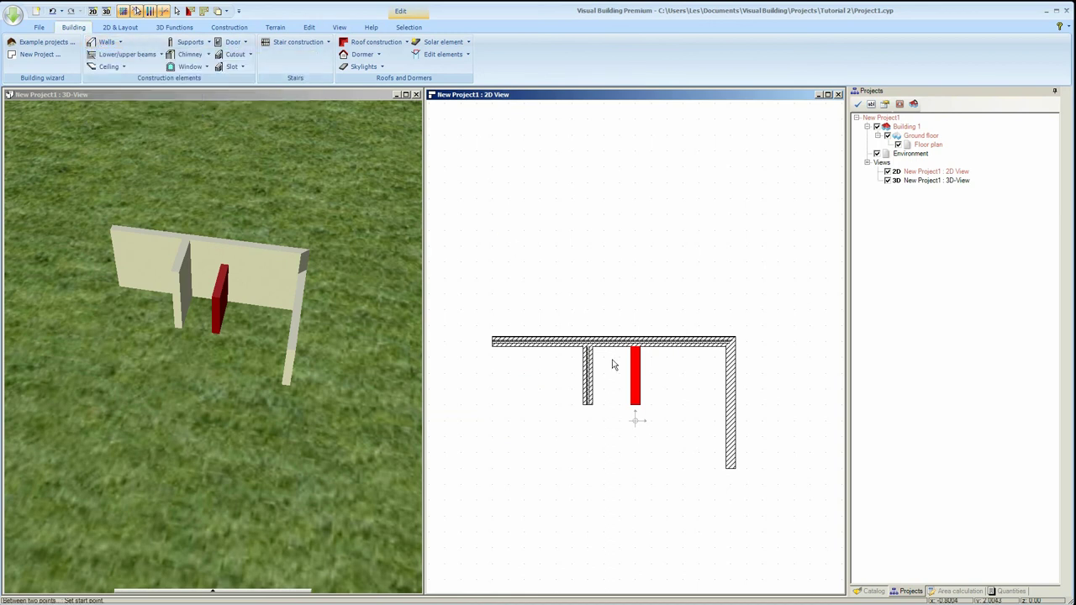
click(634, 410)
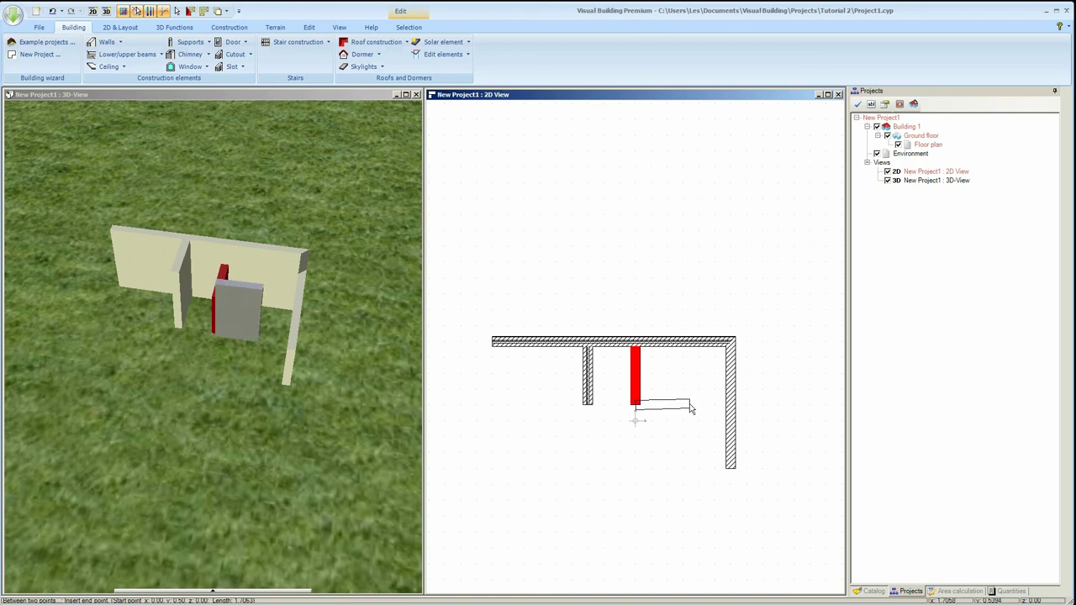
click(701, 502)
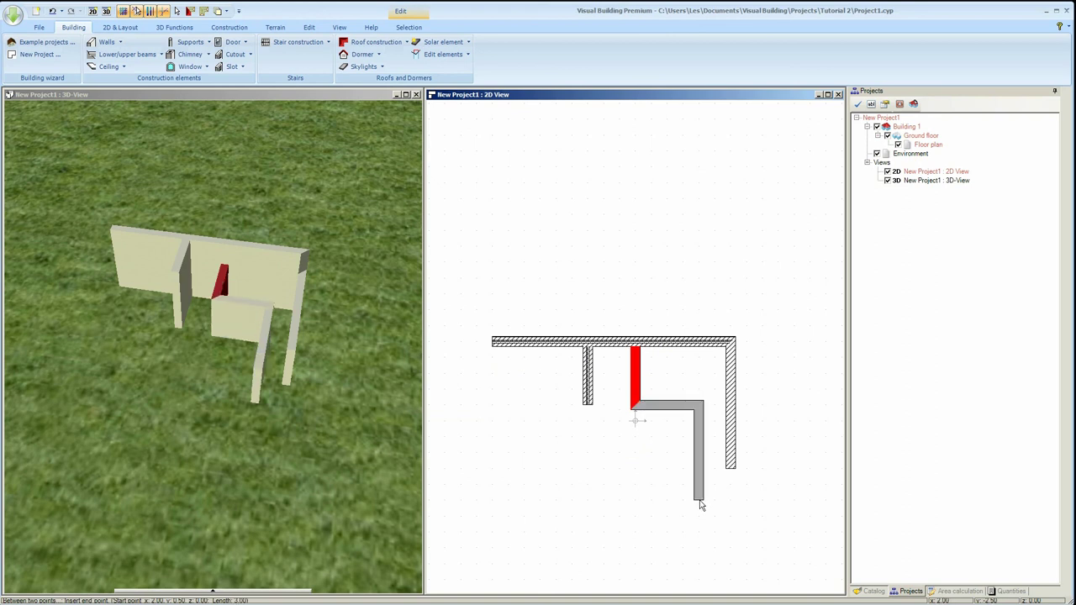
click(586, 506)
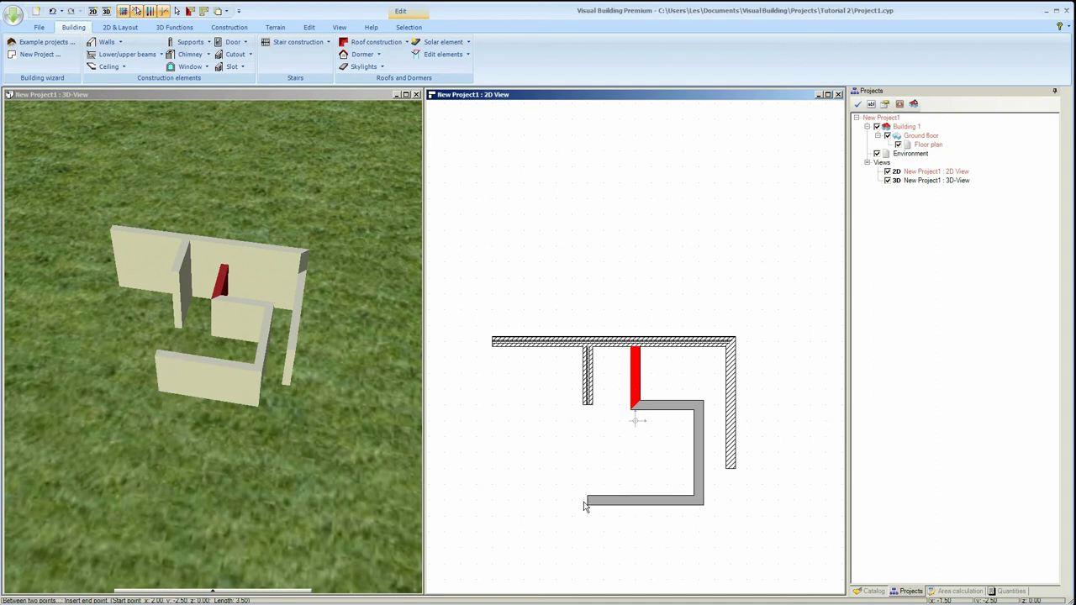
key(Escape)
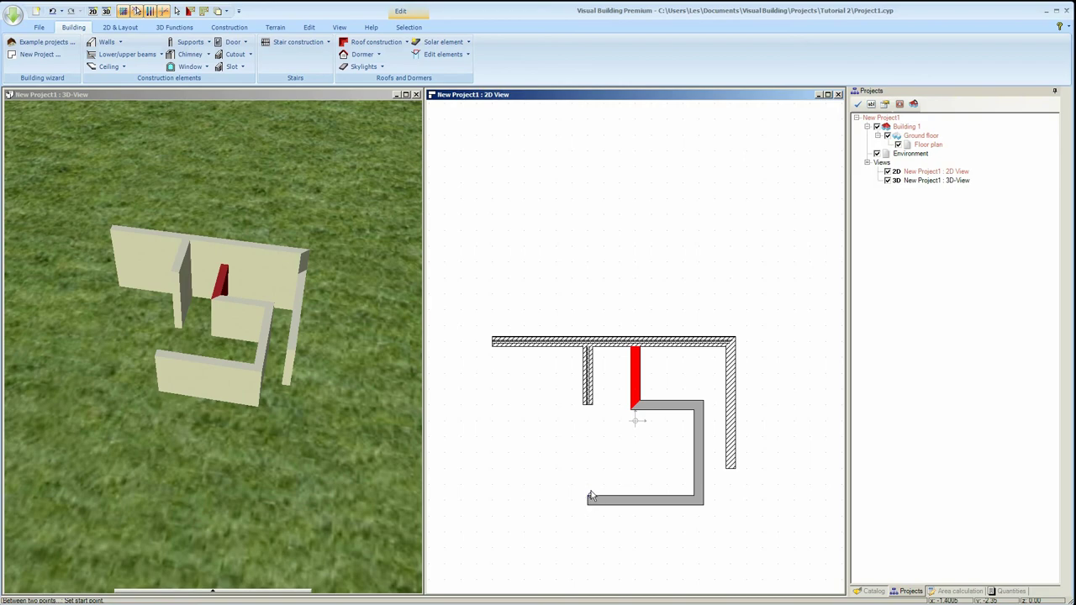